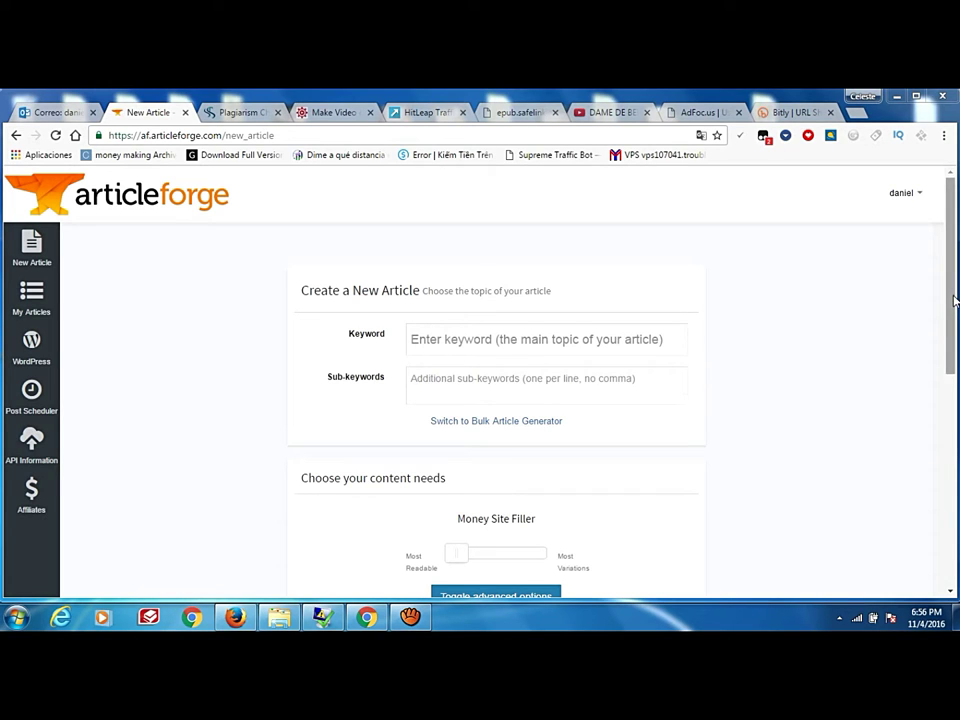
left_click_drag(953, 300, 934, 216)
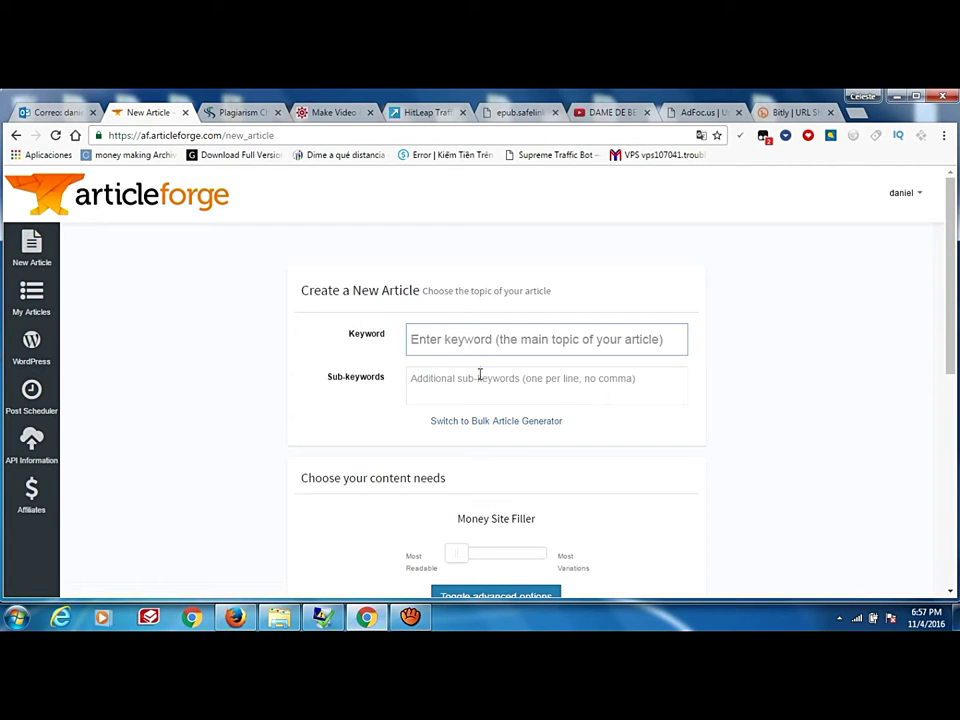
scroll(531, 418, "down", 5)
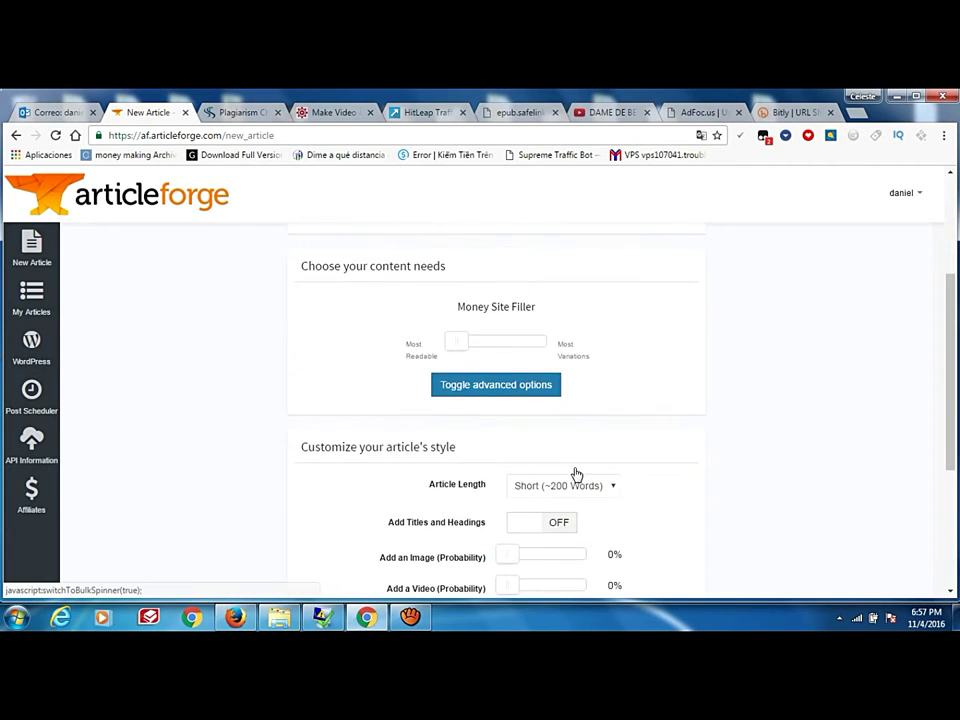
scroll(681, 514, "up", 6)
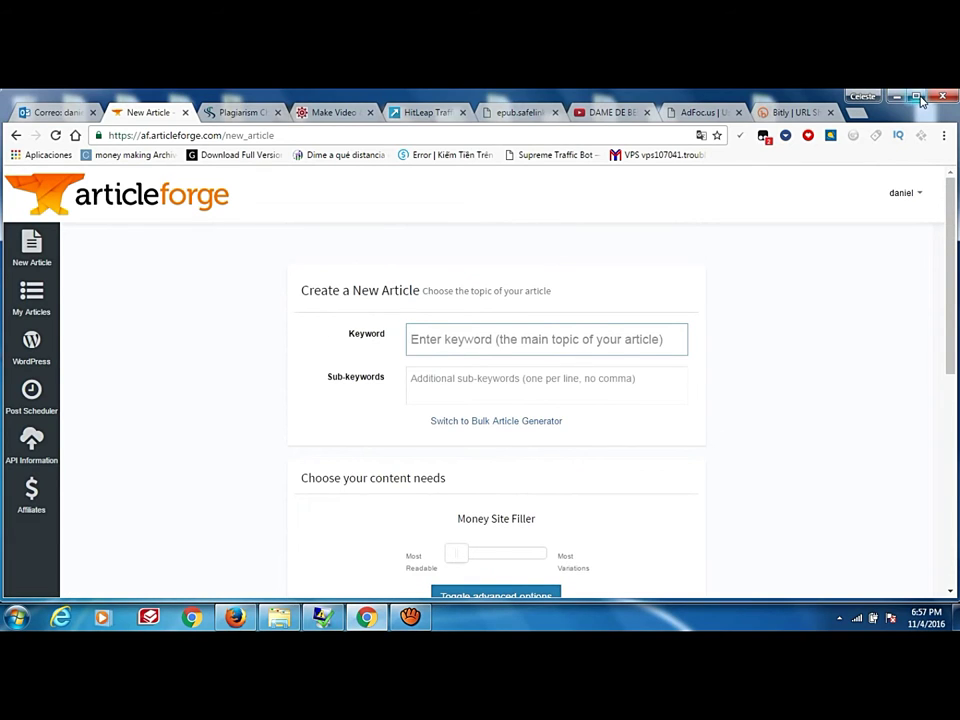
Step: Maximize the browser window and set the article's content needs to Tier 2, at the Most Variations end
left_click(916, 96)
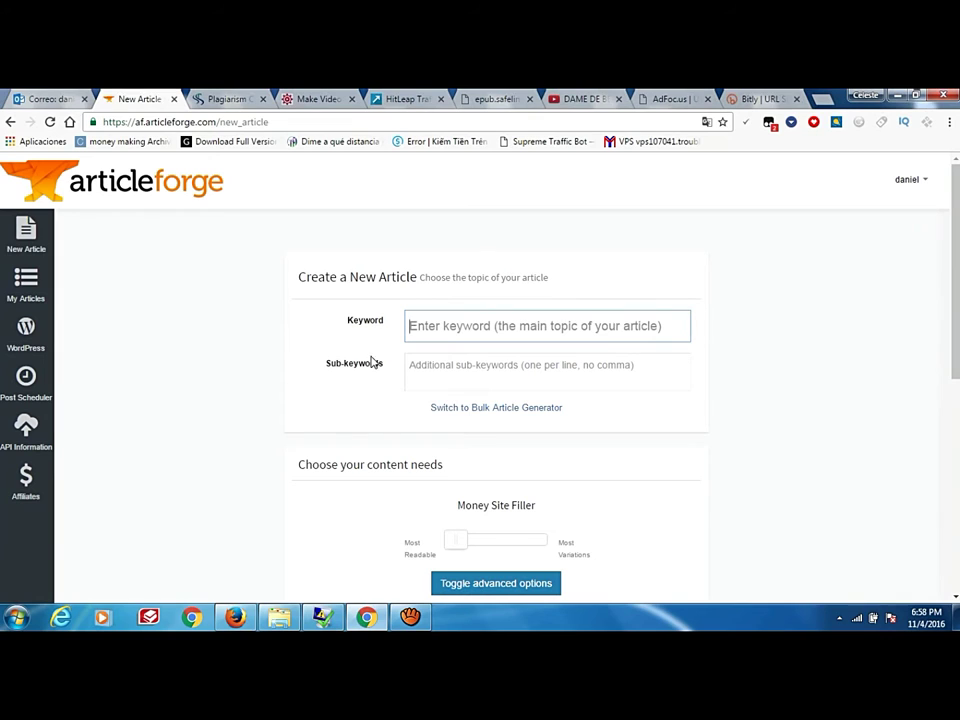
scroll(431, 409, "down", 2)
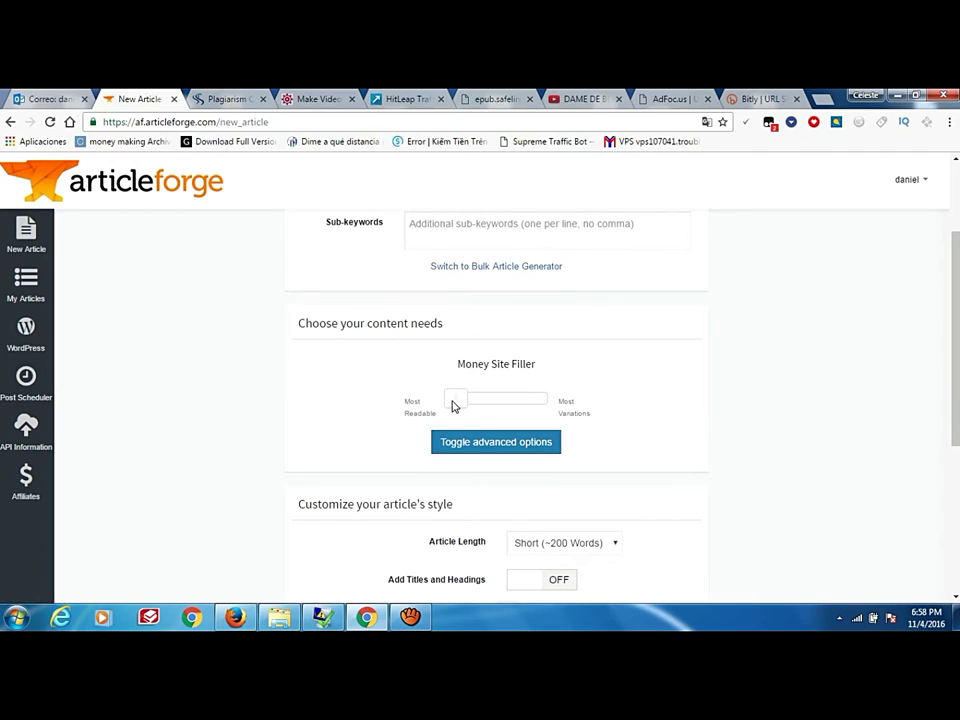
left_click_drag(452, 405, 537, 409)
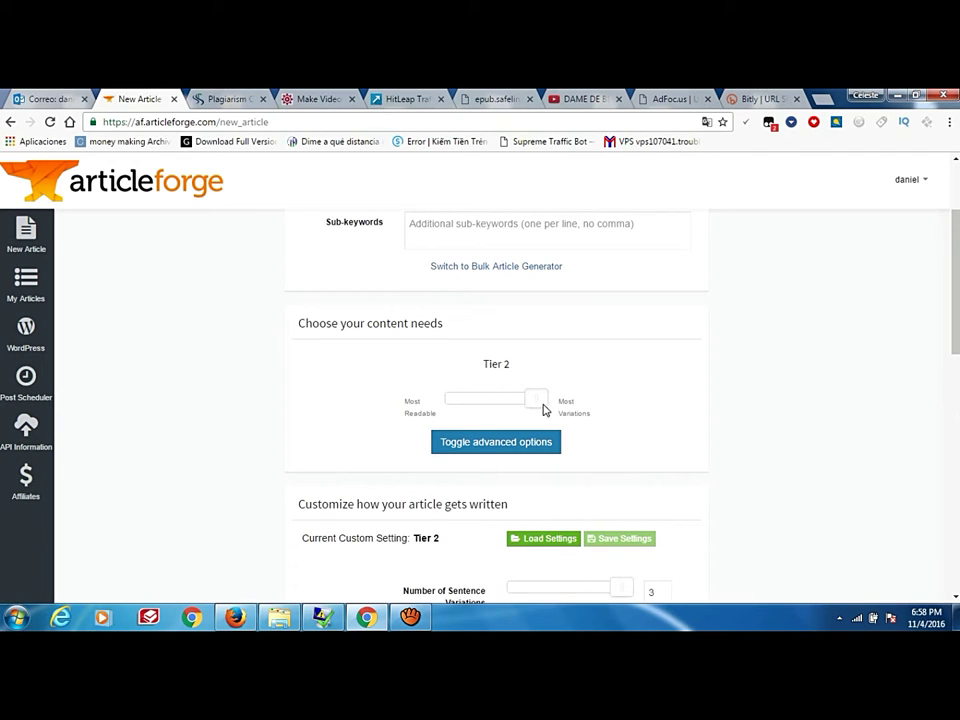
Step: Set the article length to Long (~750 Words) in the article style settings
scroll(546, 418, "down", 3)
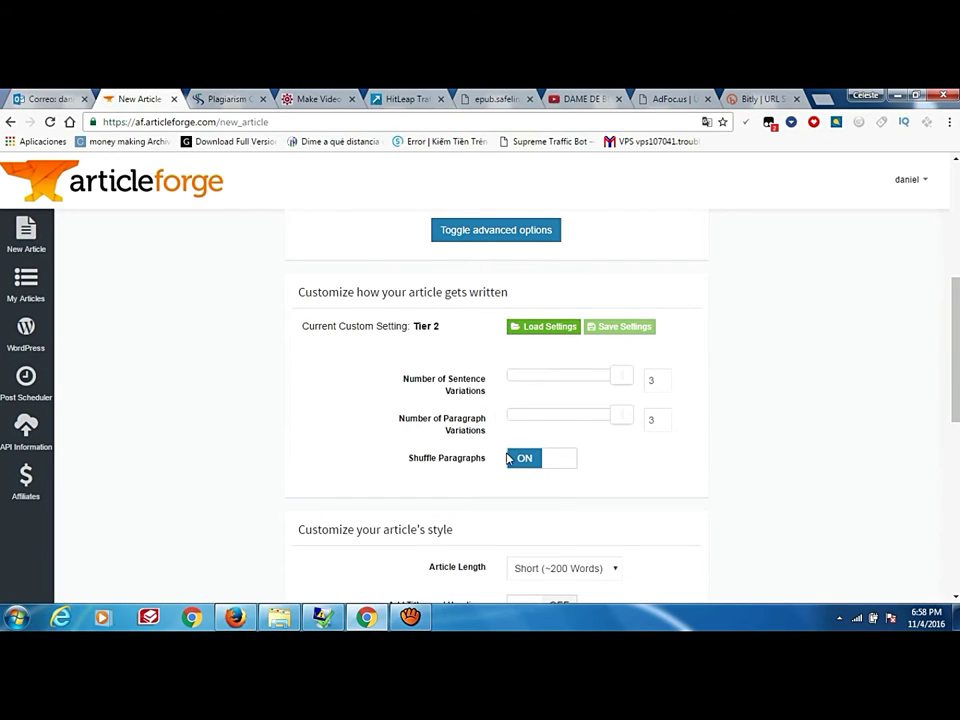
scroll(476, 427, "down", 2)
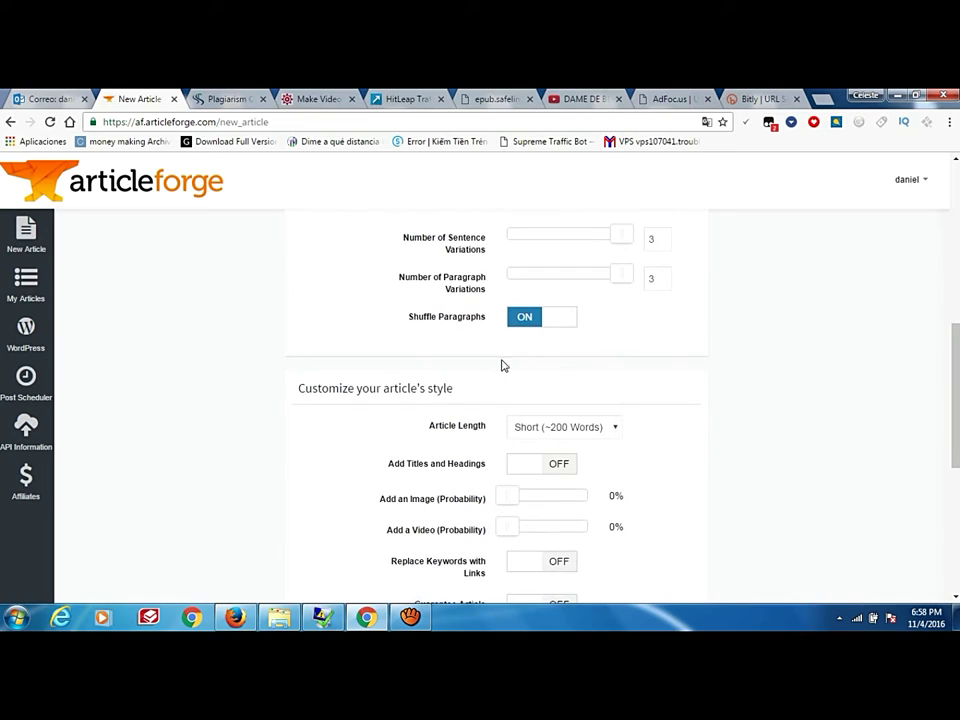
scroll(580, 372, "up", 1)
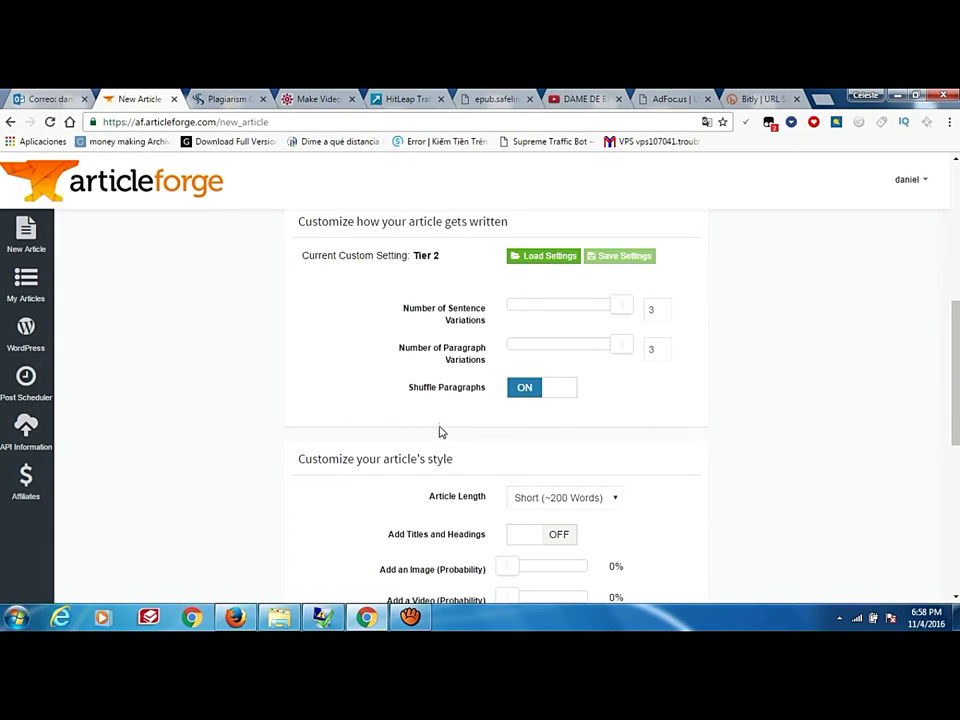
scroll(628, 416, "down", 2)
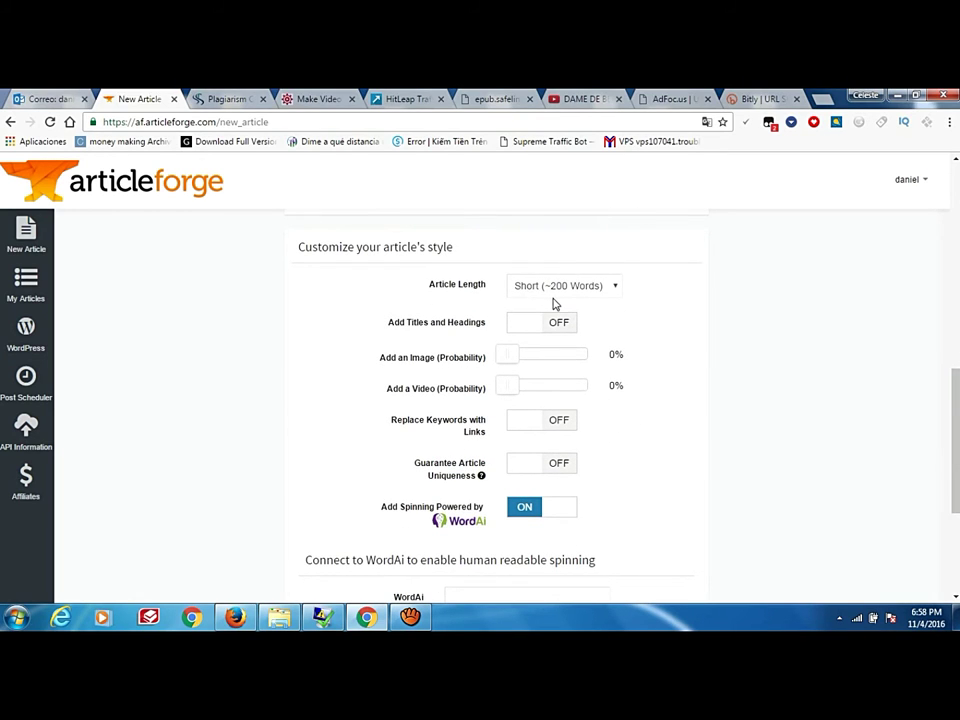
left_click(615, 289)
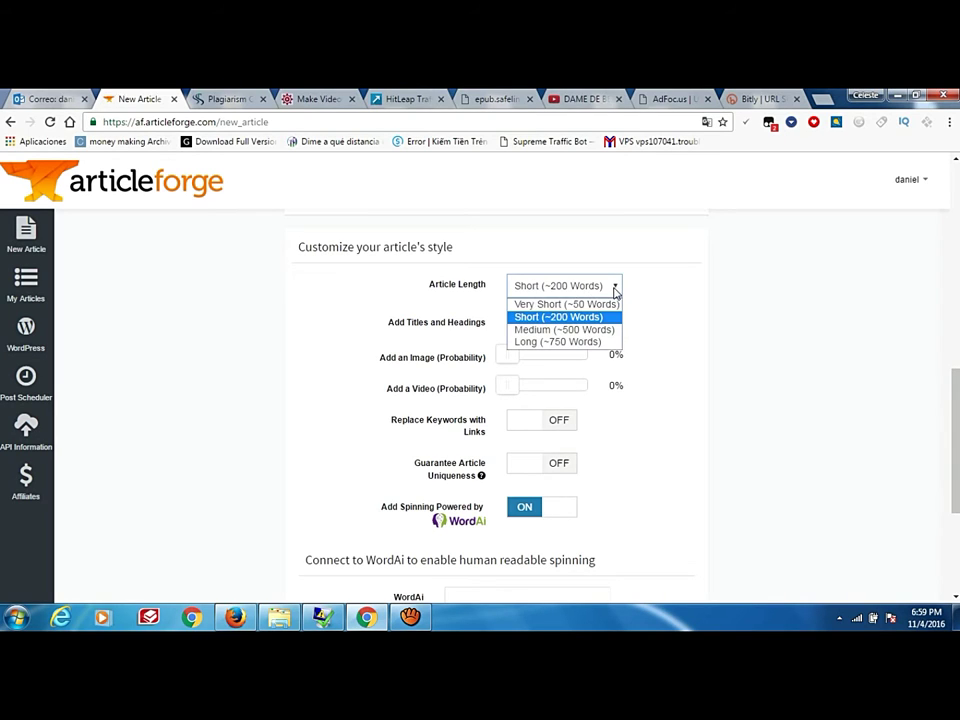
left_click(583, 341)
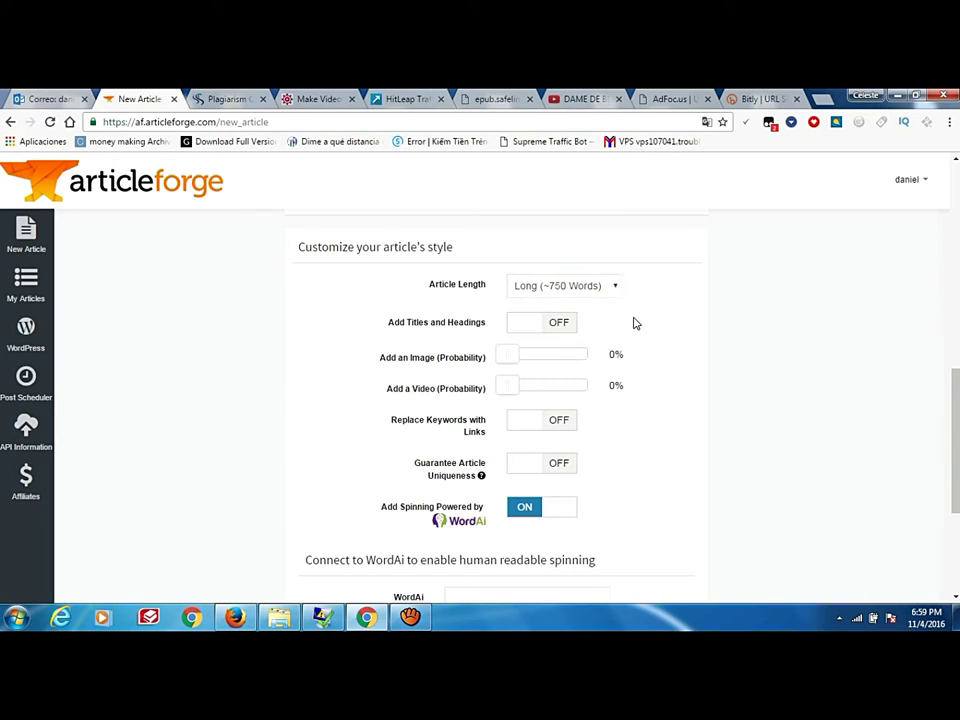
left_click(616, 291)
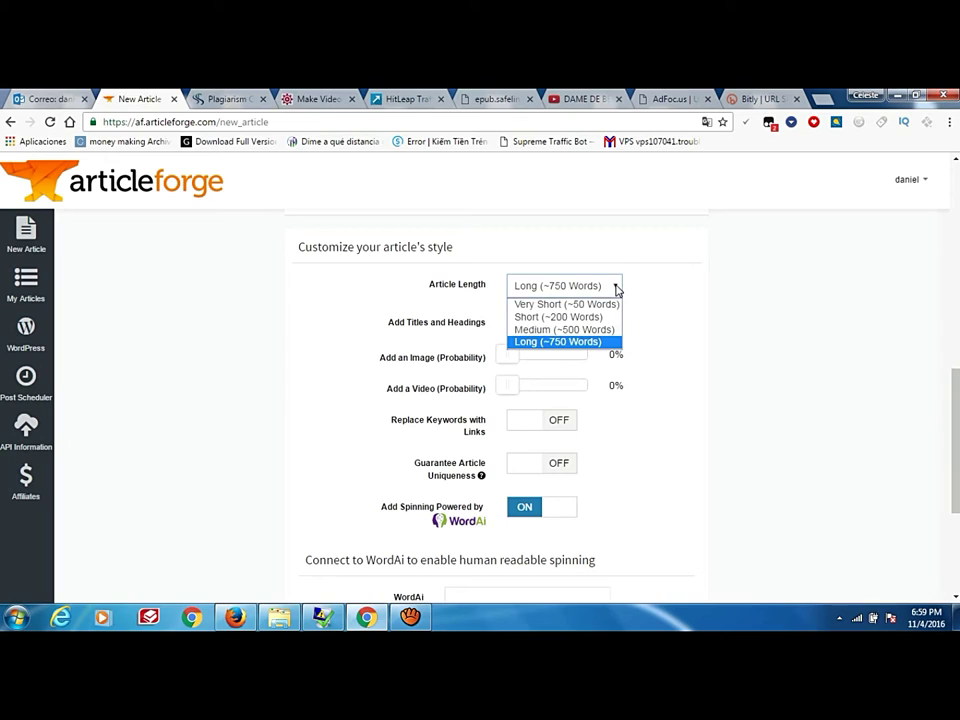
left_click(617, 290)
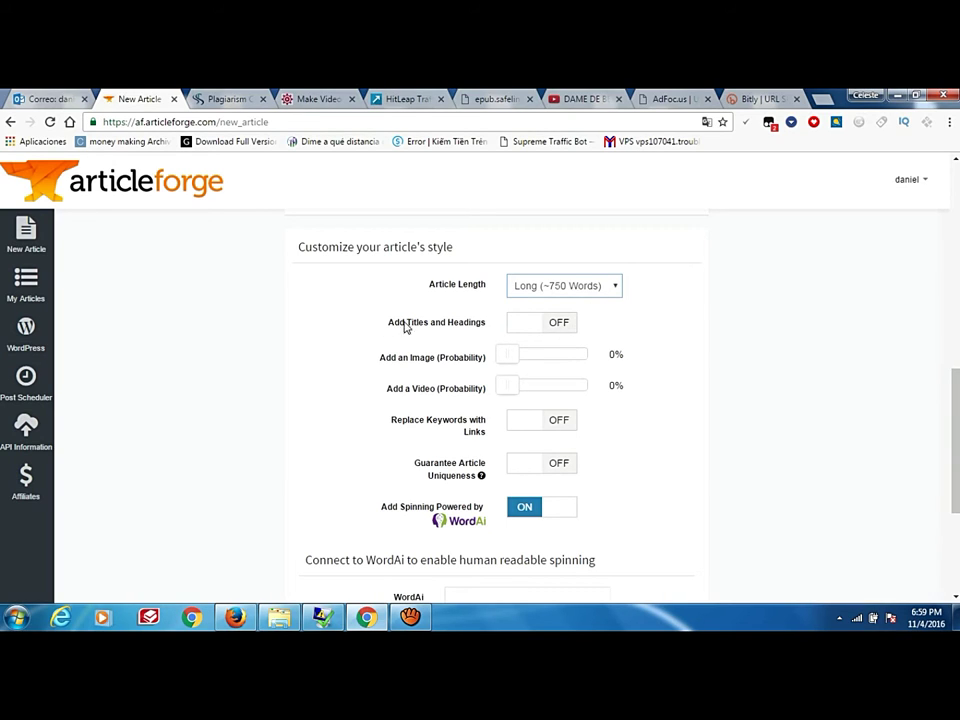
Step: Turn on Add Titles and Headings and set the Add an Image probability to 100%
left_click(559, 327)
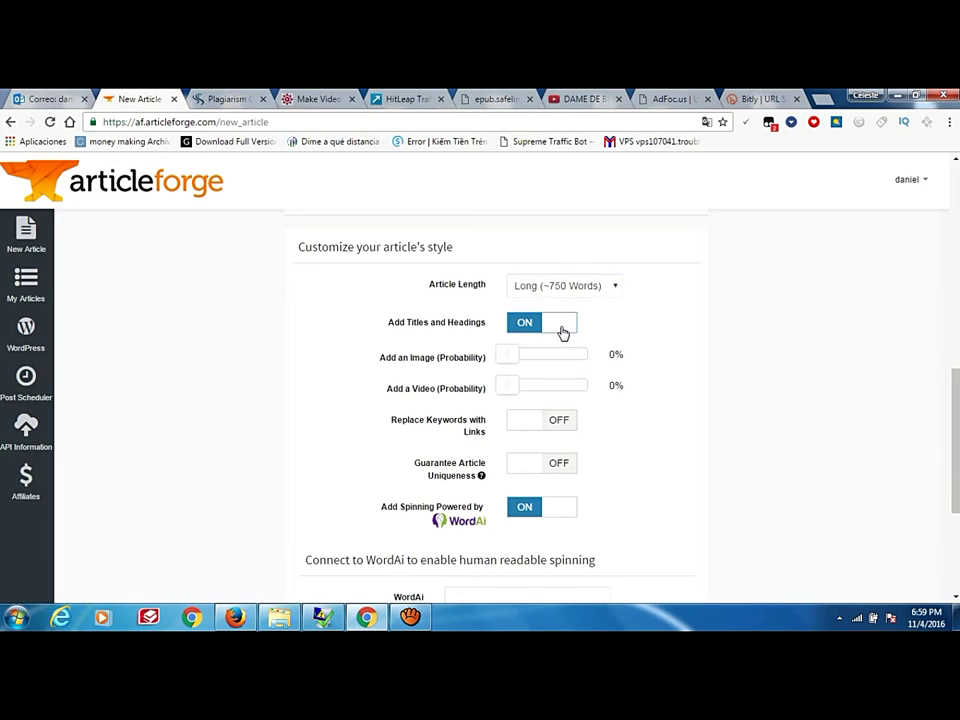
scroll(569, 340, "down", 1)
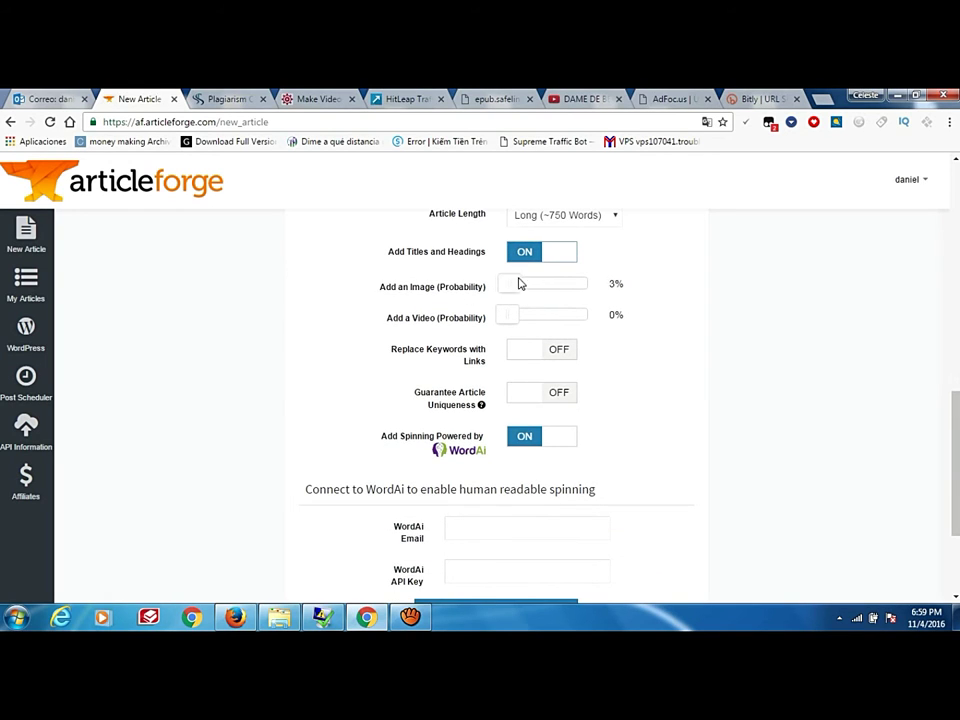
left_click_drag(515, 283, 597, 288)
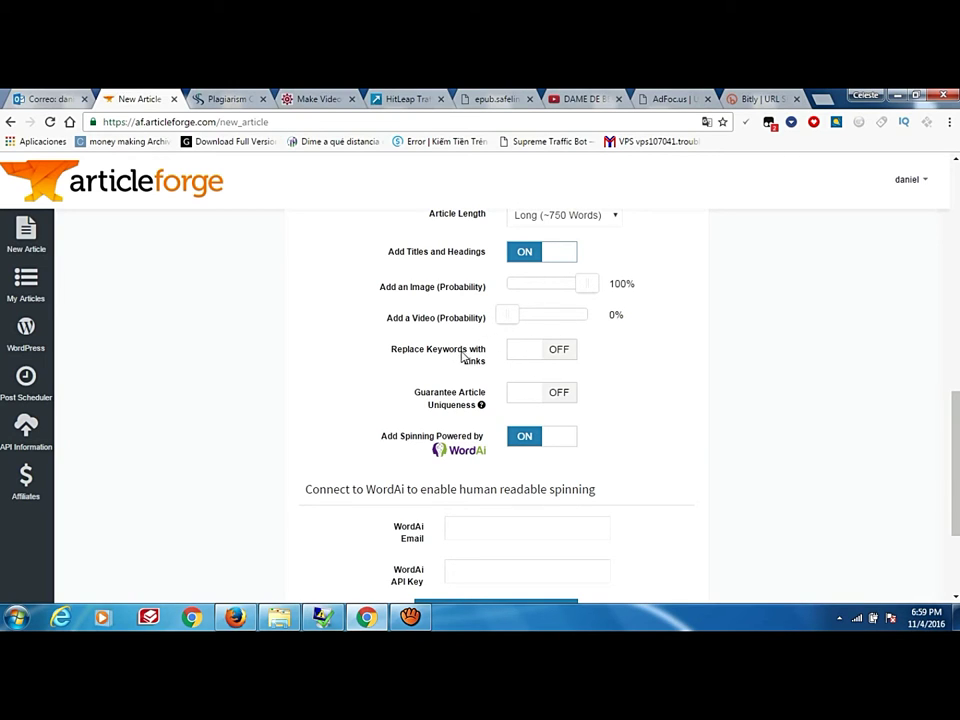
scroll(470, 355, "down", 1)
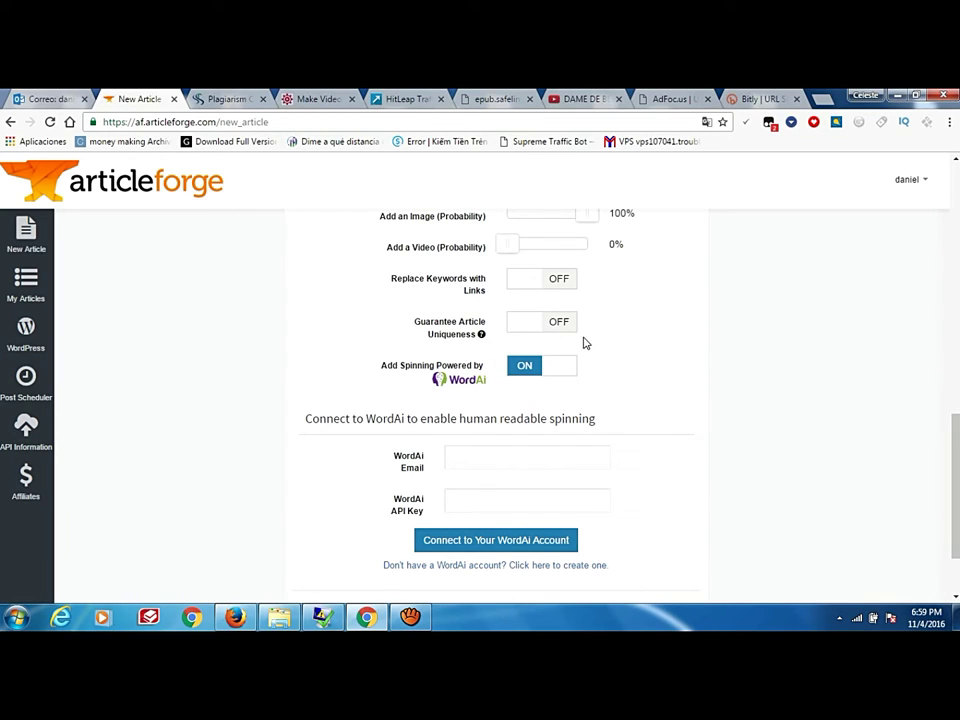
left_click(533, 325)
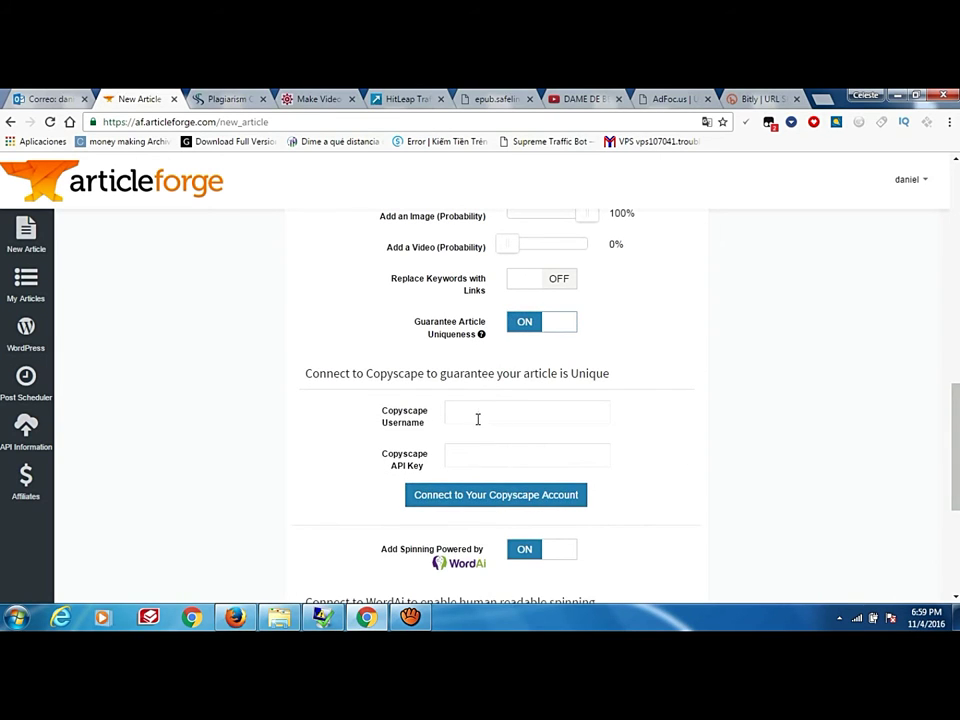
scroll(533, 279, "down", 1)
left_click(530, 254)
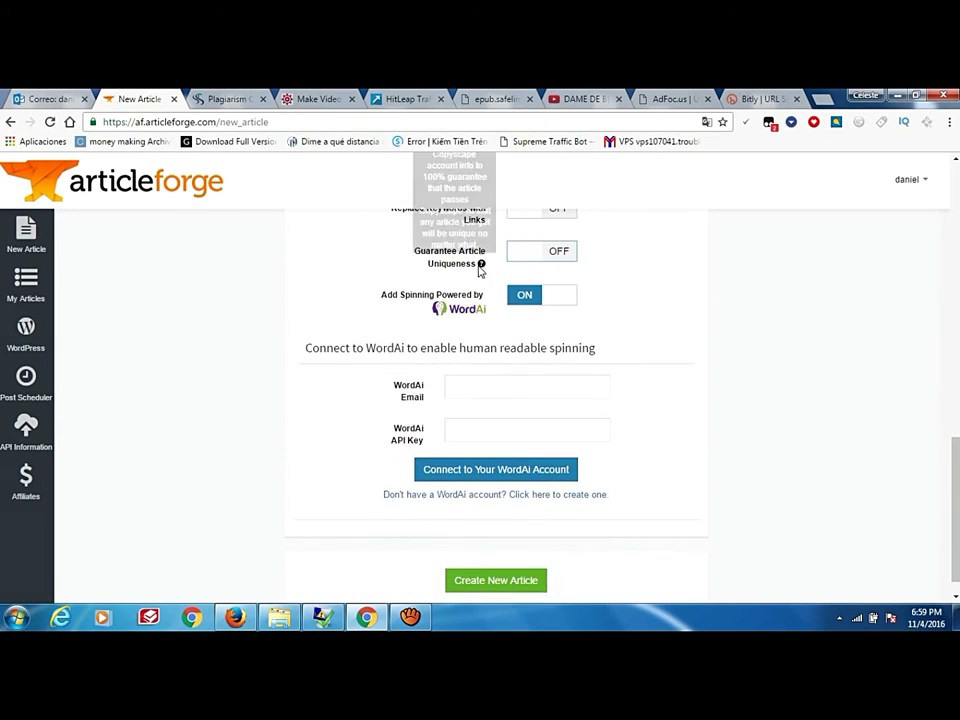
Step: Turn off Add Spinning Powered by WordAi in the article style settings
scroll(478, 328, "up", 1)
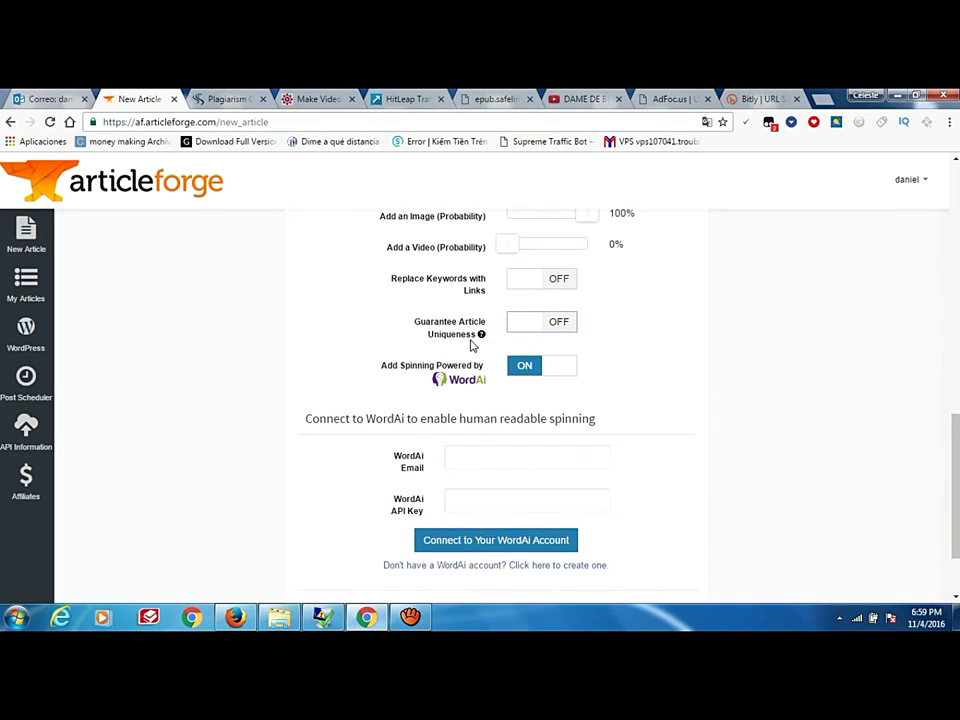
left_click(540, 371)
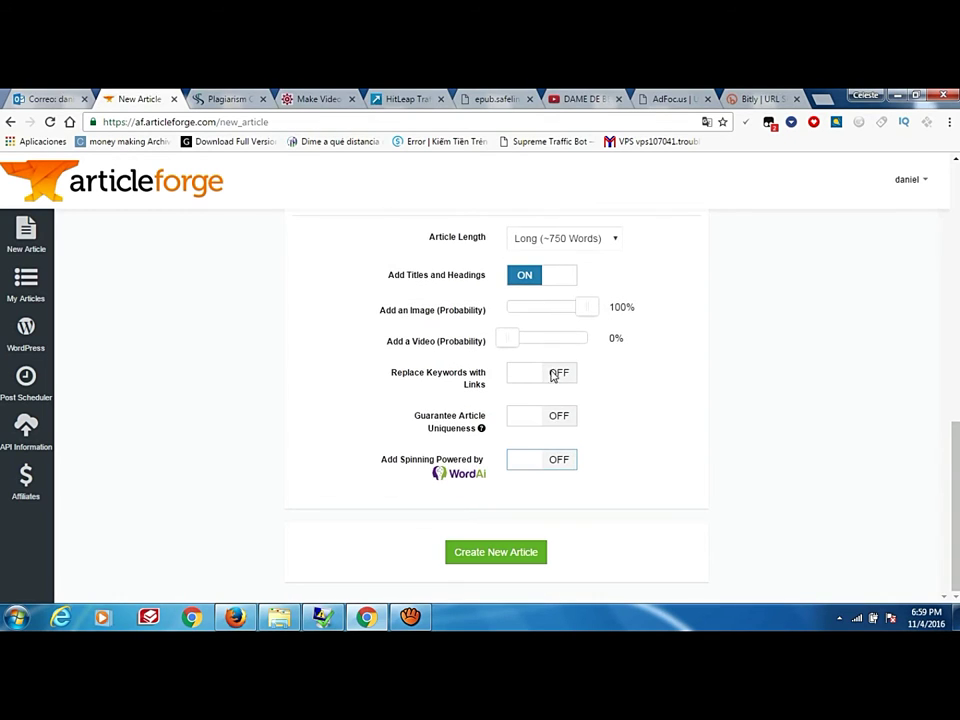
left_click(566, 420)
scroll(544, 461, "down", 2)
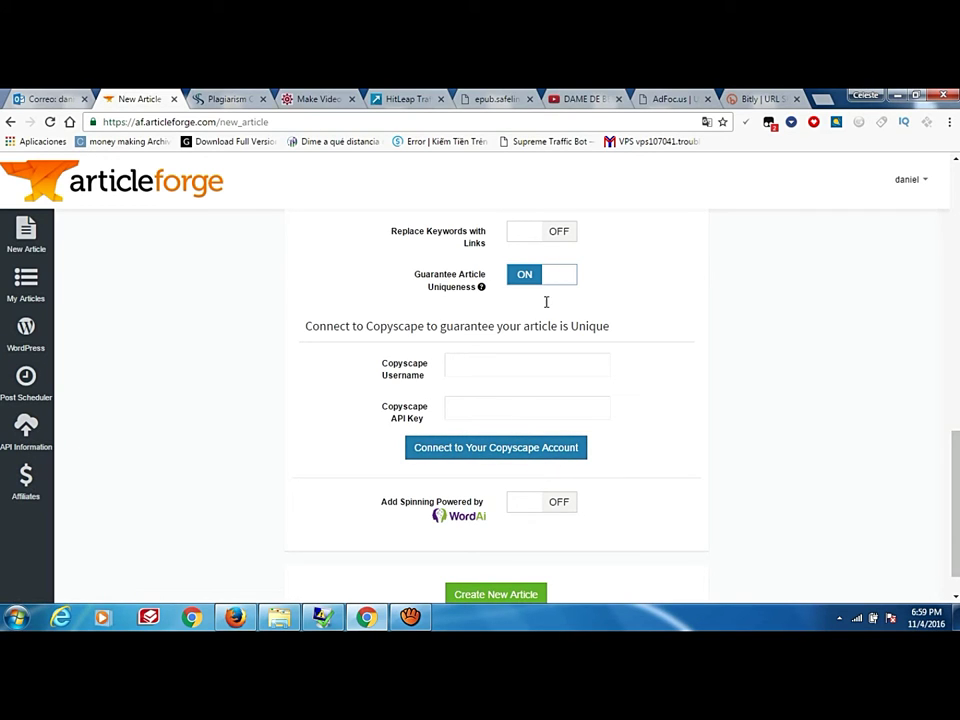
left_click(529, 277)
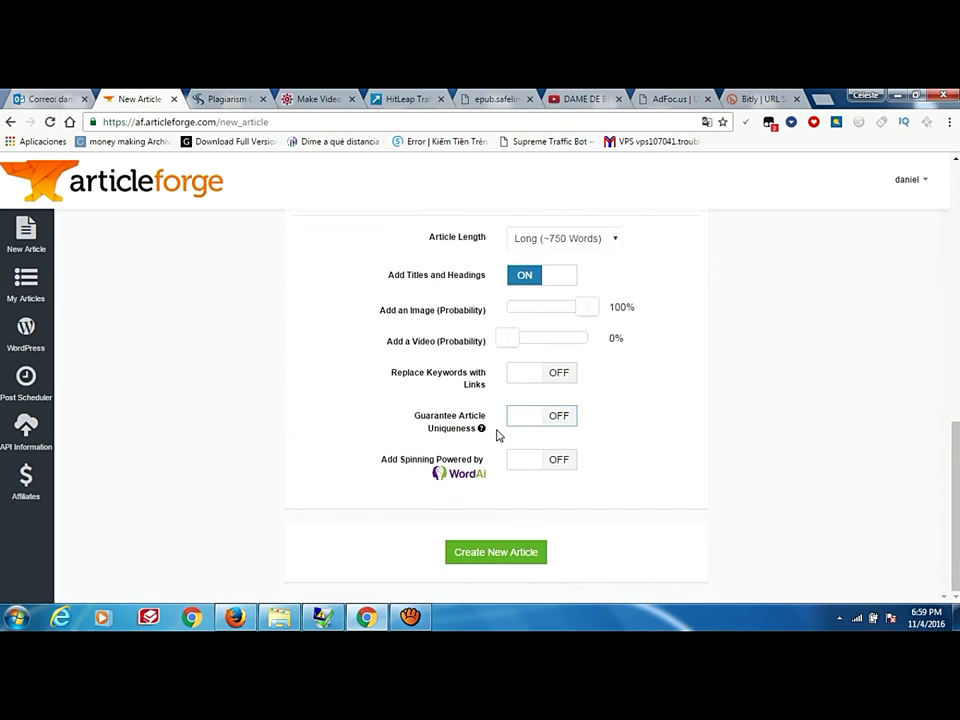
Step: Enter "how to be a master in forex" as the main keyword of the new article
scroll(561, 476, "up", 10)
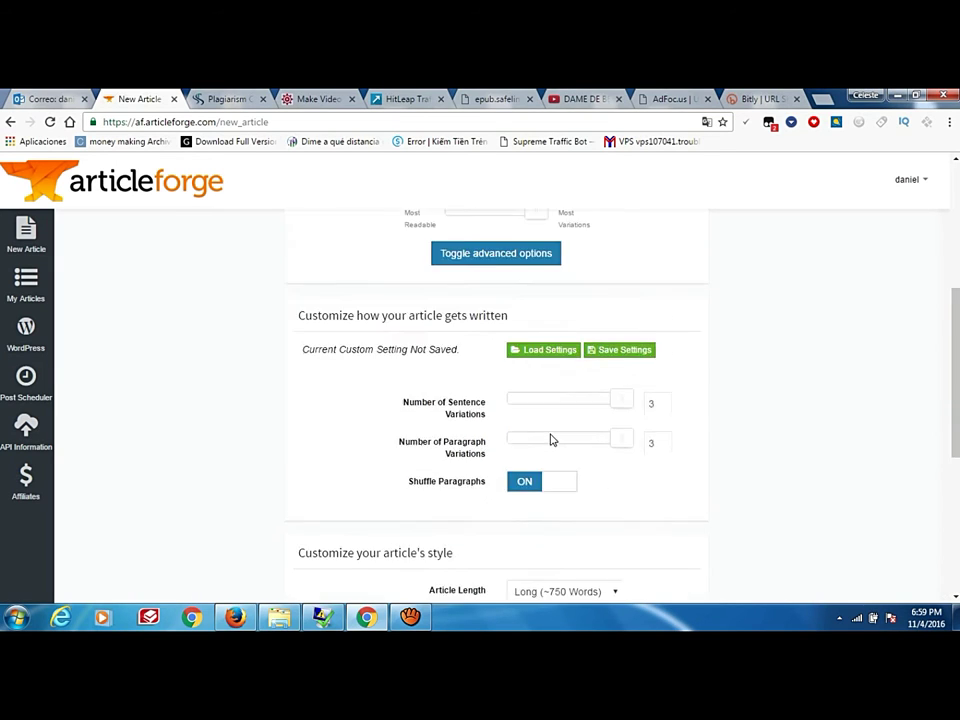
left_click(490, 333)
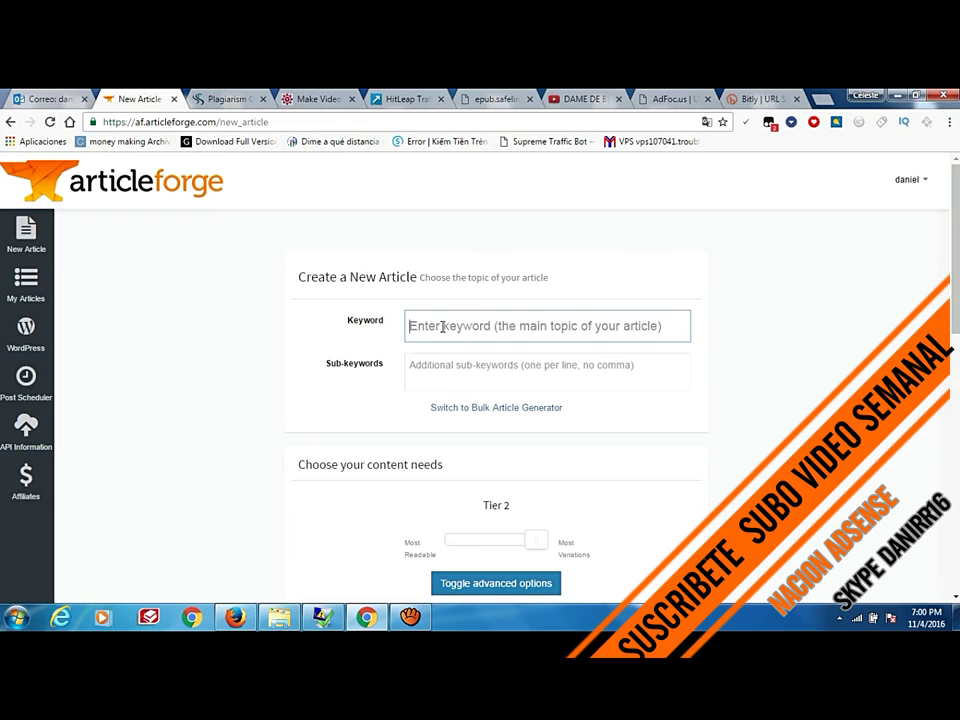
type("how ")
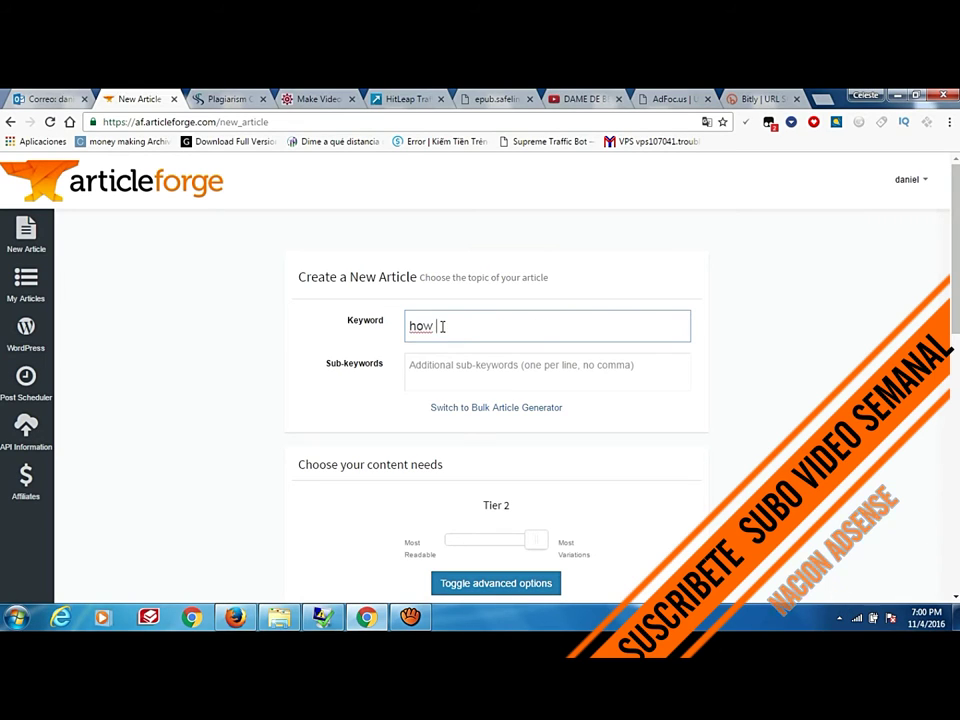
type("to be a")
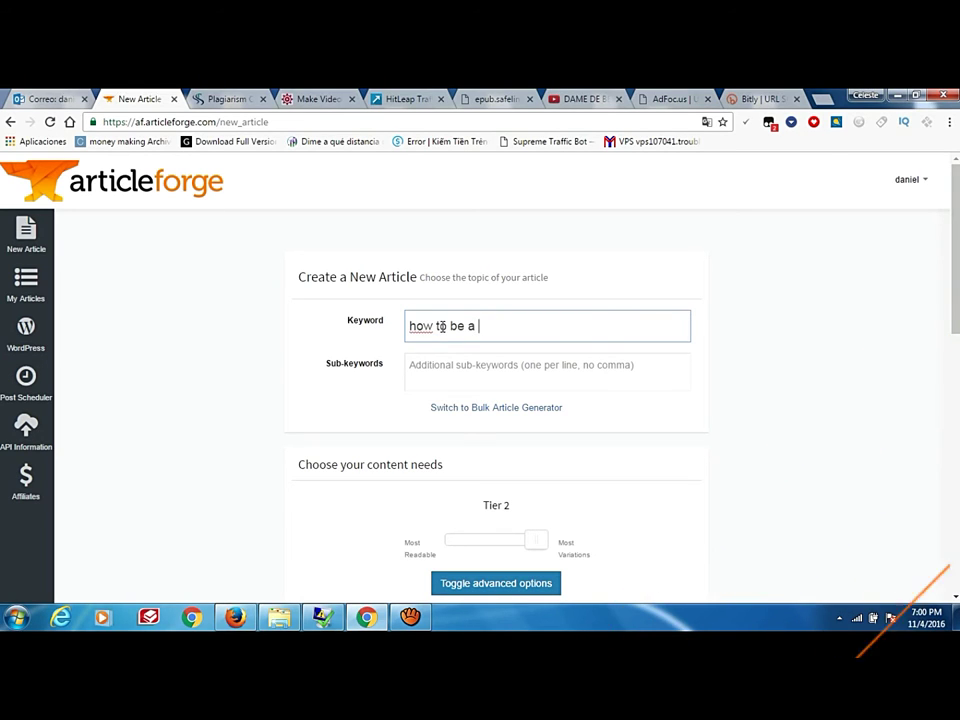
type(" master in forex")
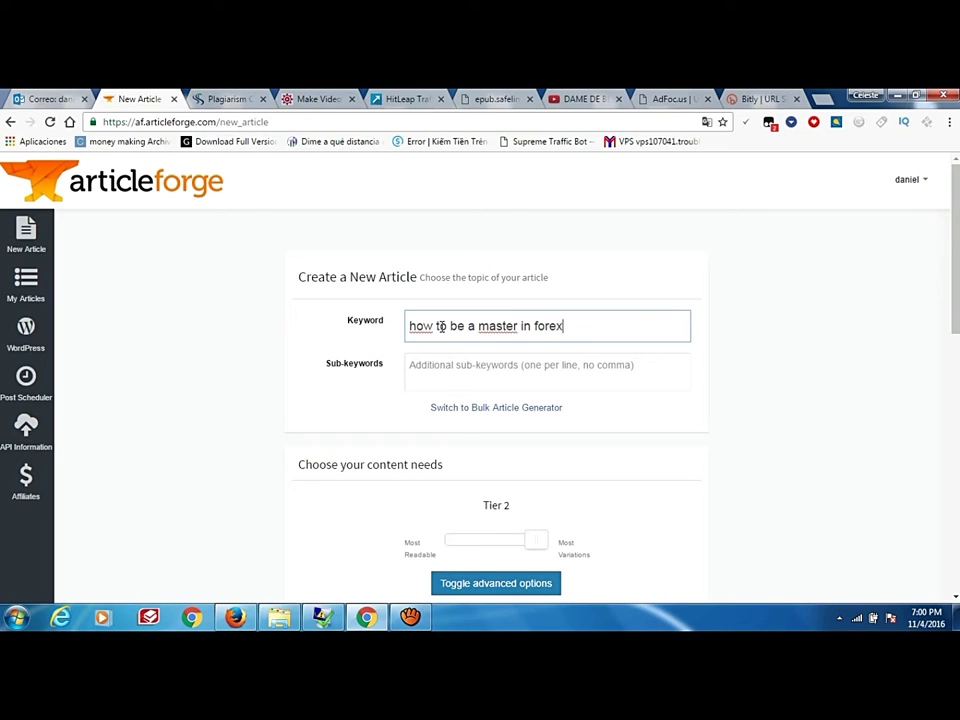
Step: Add "forex" as a sub-keyword for the new article
scroll(508, 357, "down", 1)
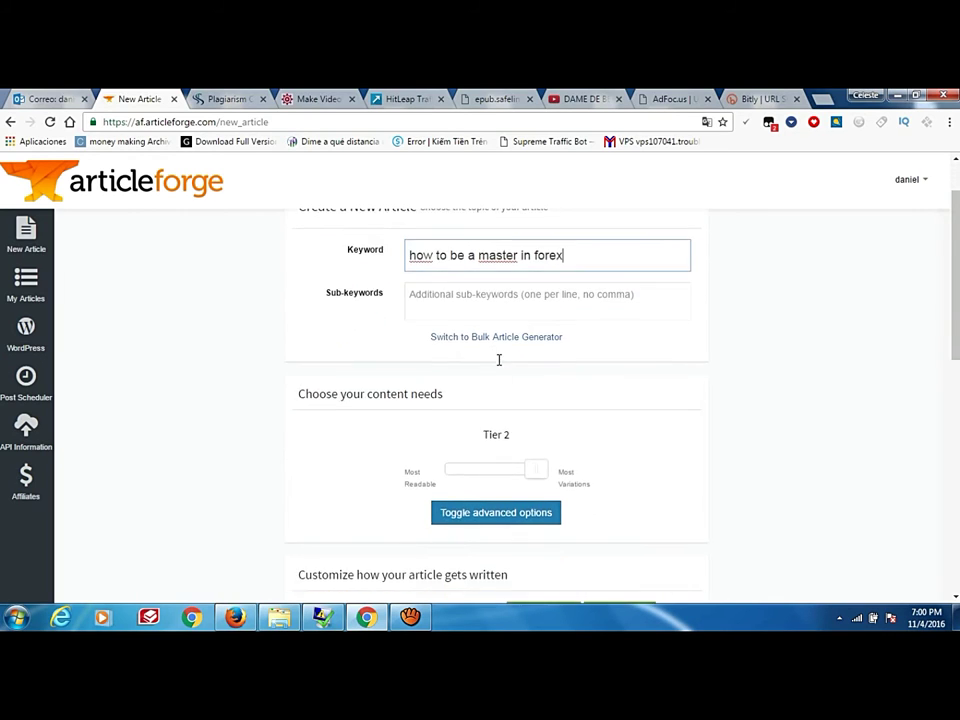
left_click(467, 301)
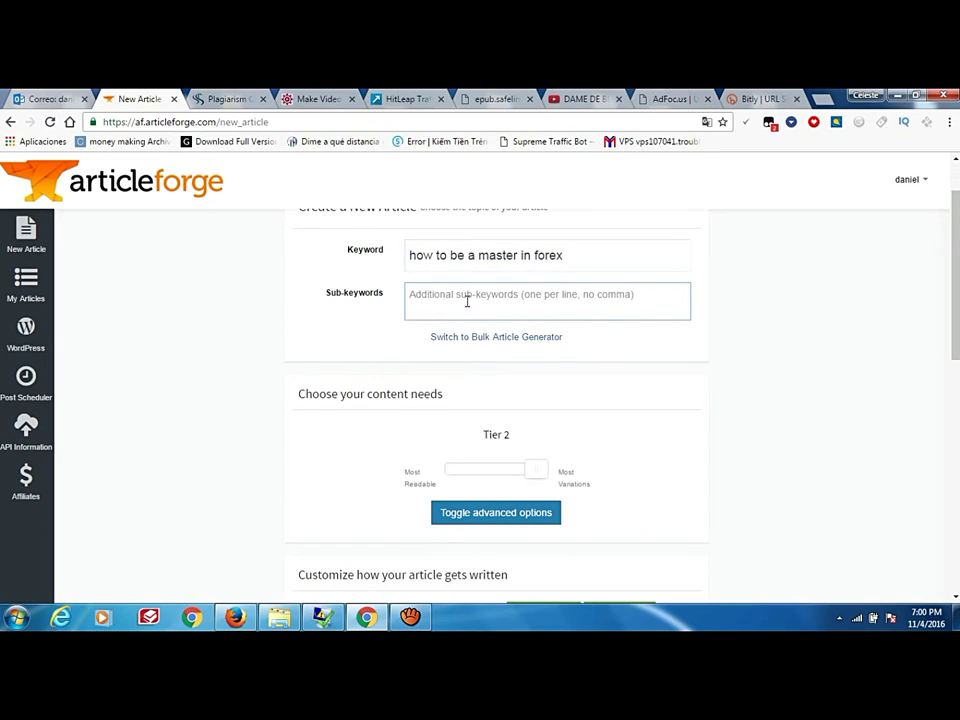
type("for")
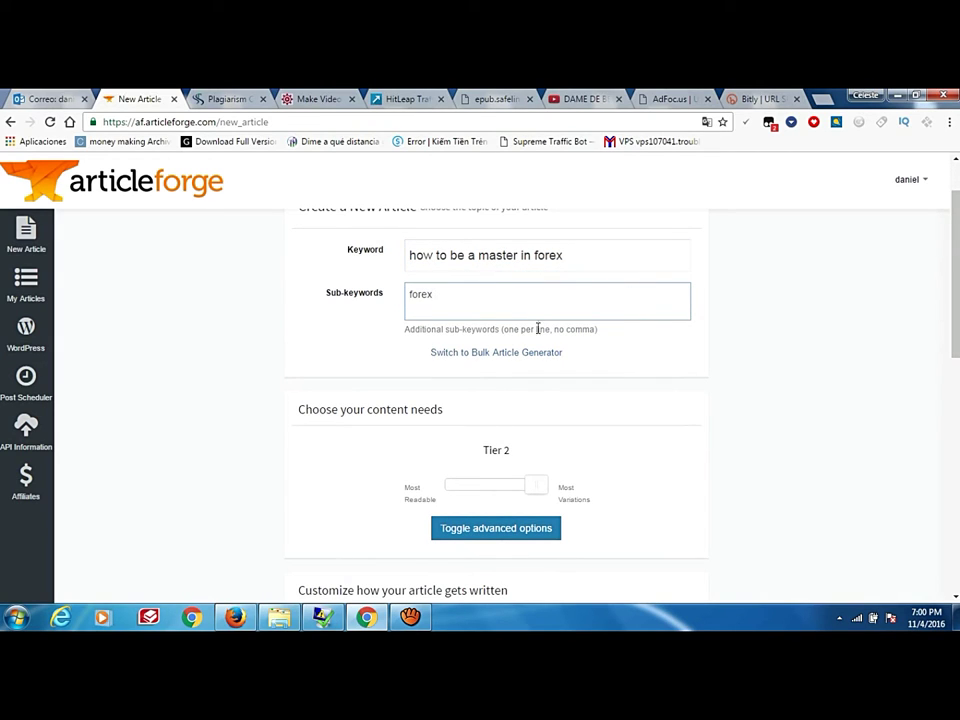
type("ex")
key("Return")
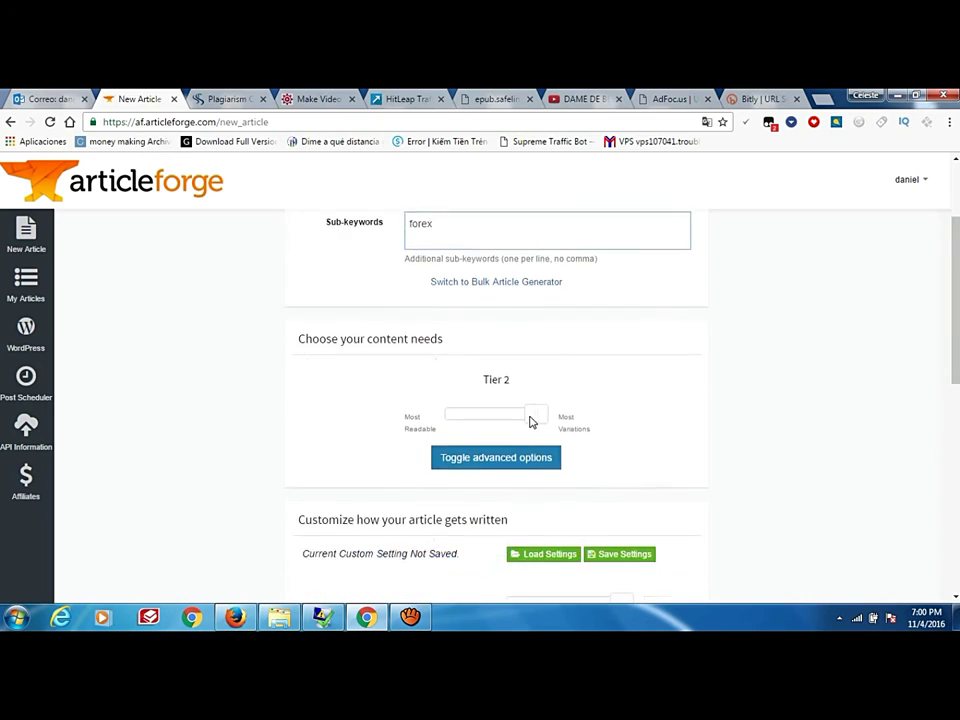
scroll(570, 380, "down", 2)
scroll(580, 405, "up", 2)
scroll(596, 424, "up", 1)
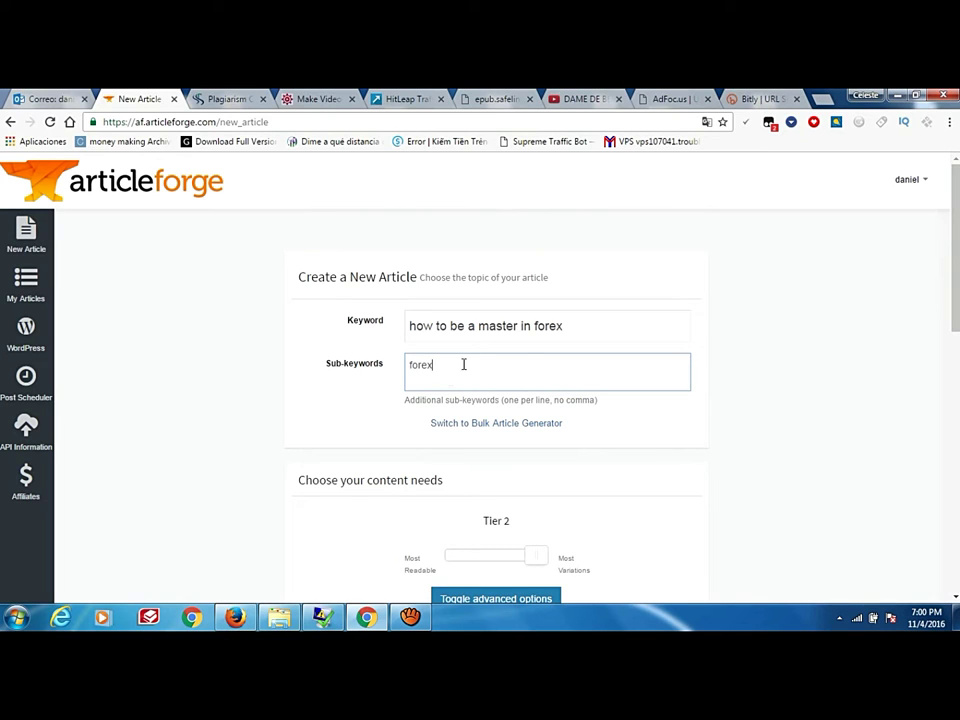
scroll(549, 371, "down", 8)
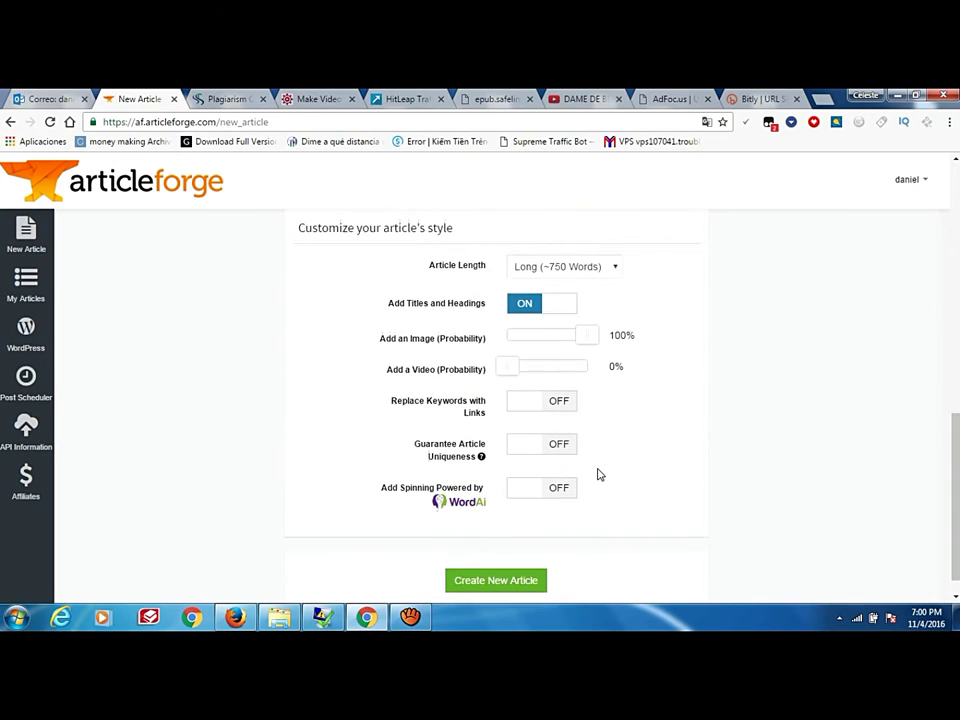
Step: Create the new article with the chosen settings and open the generated result
left_click(536, 553)
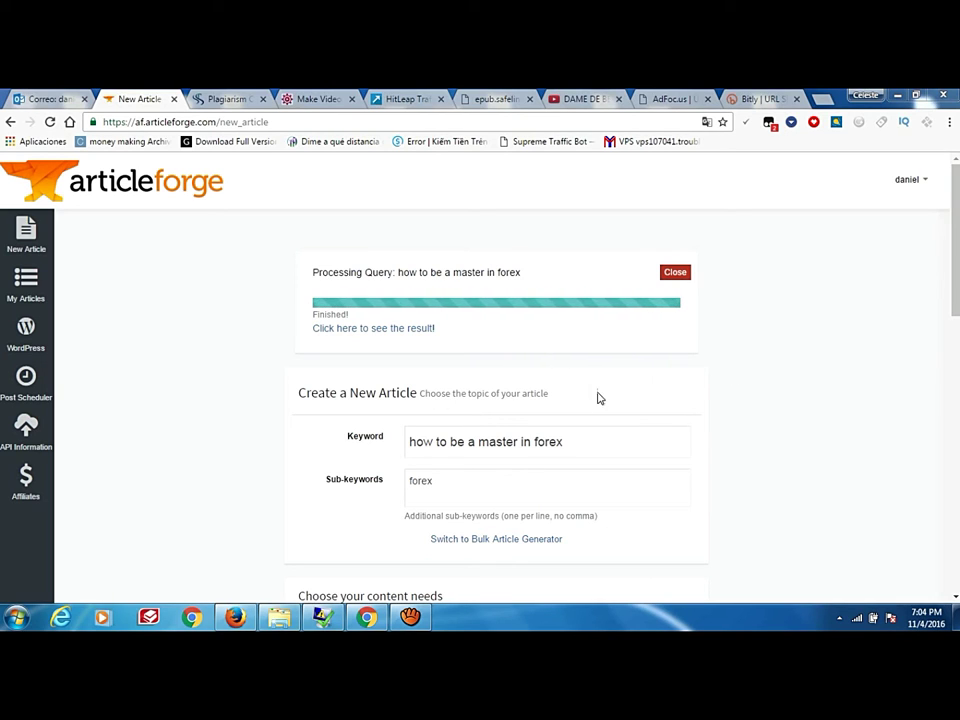
scroll(955, 340, "down", 1)
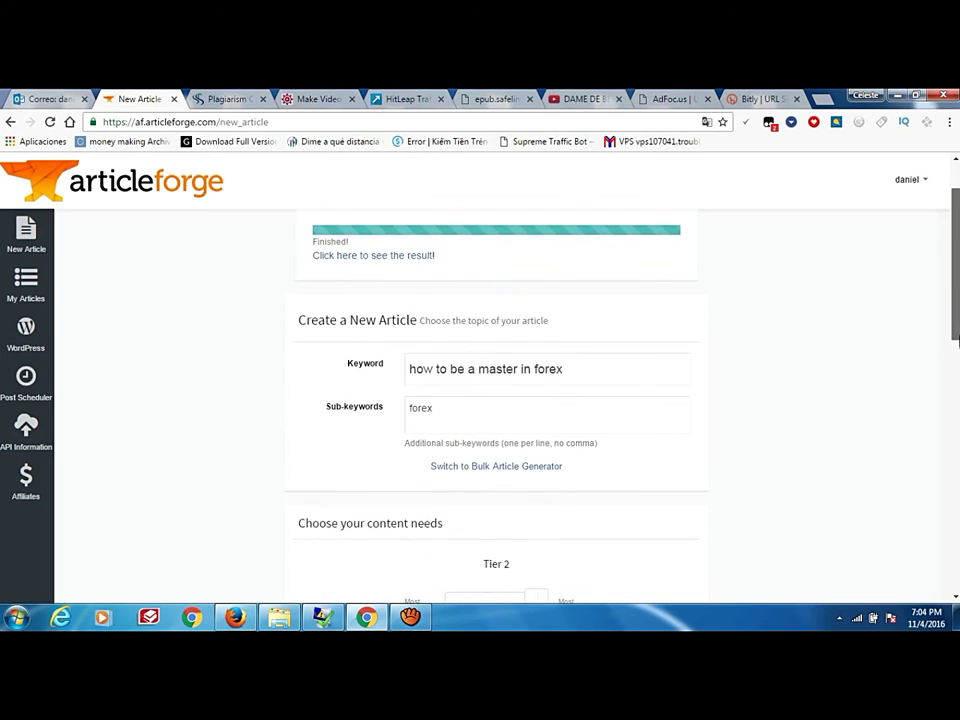
left_click_drag(955, 340, 939, 482)
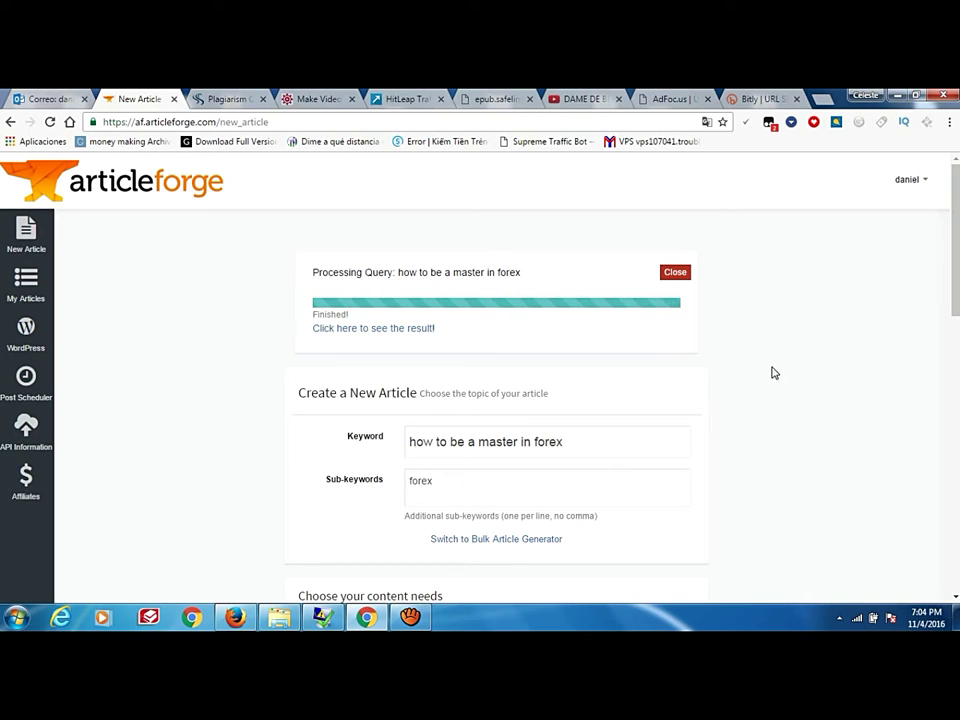
left_click(368, 328)
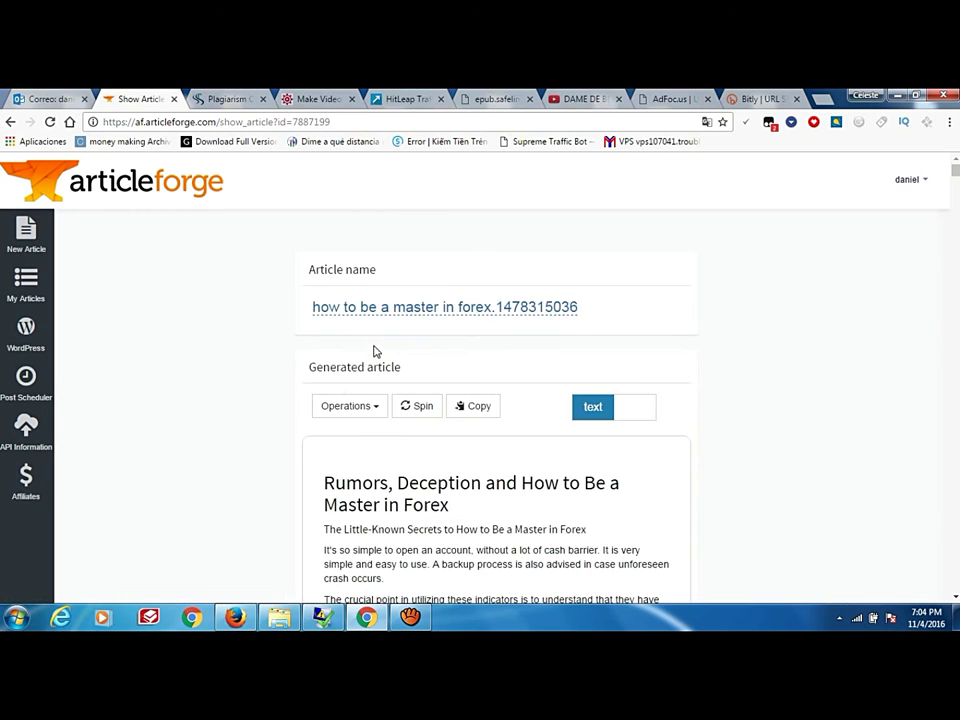
Step: Look through the generated article down to the Spintax section and view the export operations available there
scroll(535, 447, "down", 3)
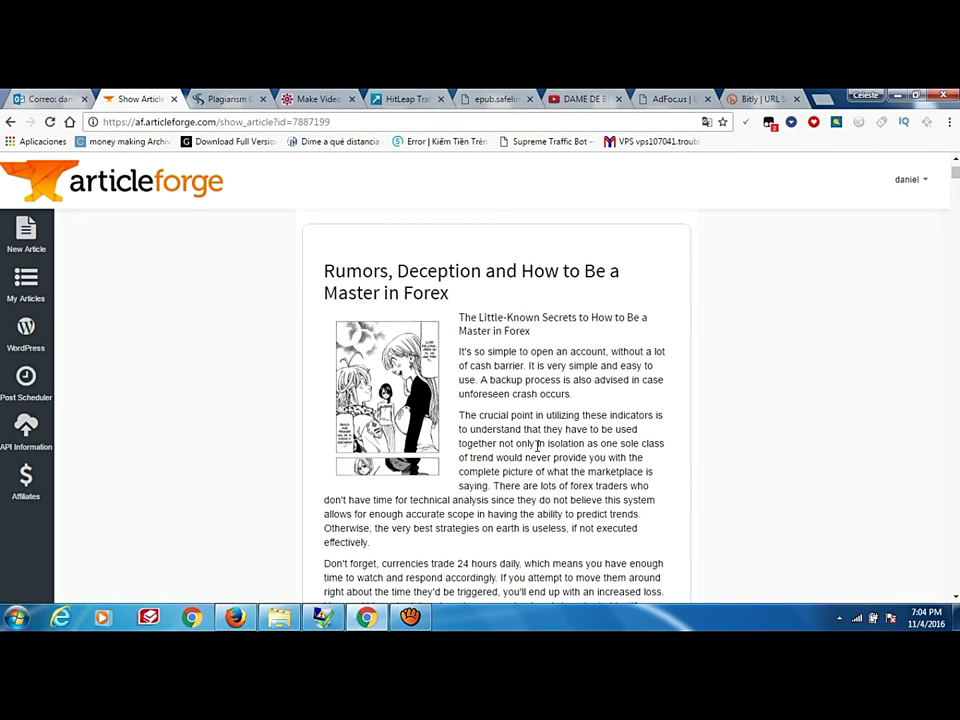
scroll(538, 446, "down", 9)
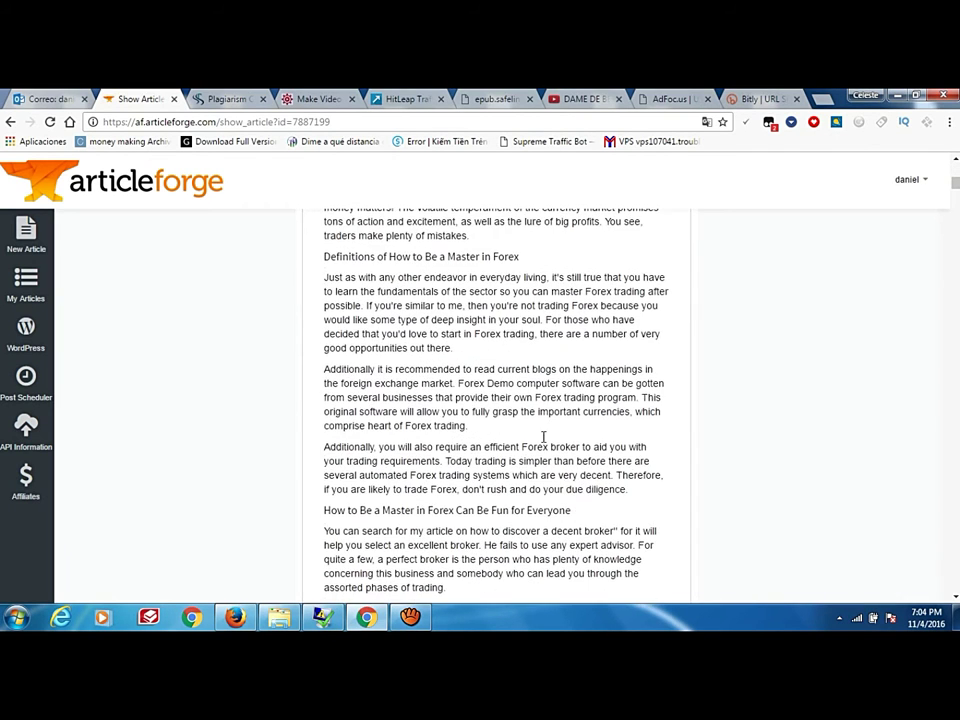
scroll(543, 437, "down", 8)
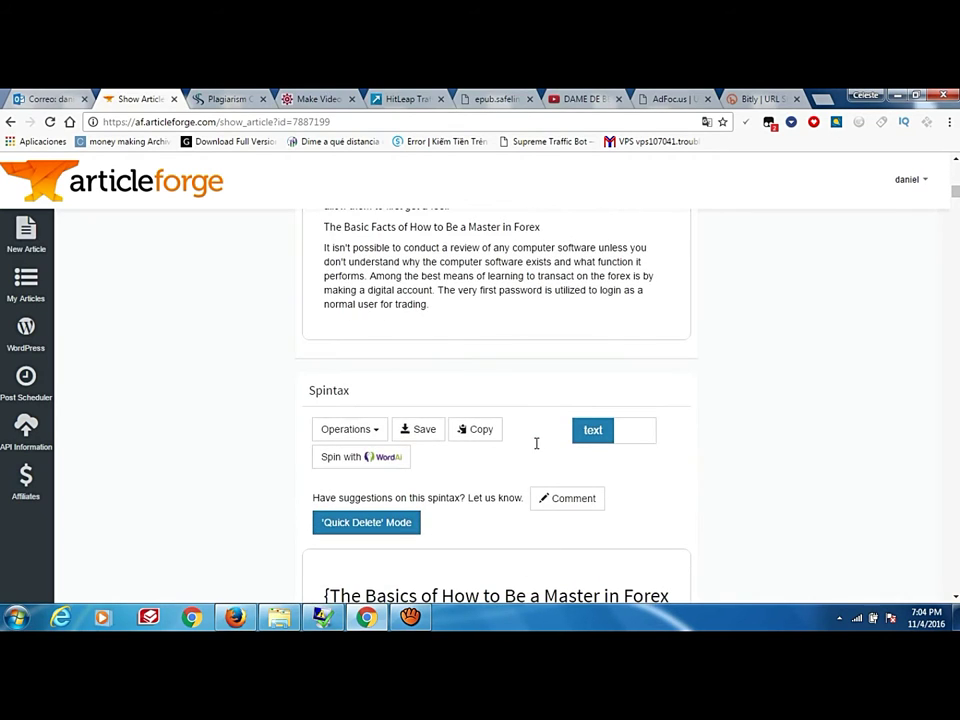
scroll(534, 441, "up", 1)
scroll(536, 433, "down", 2)
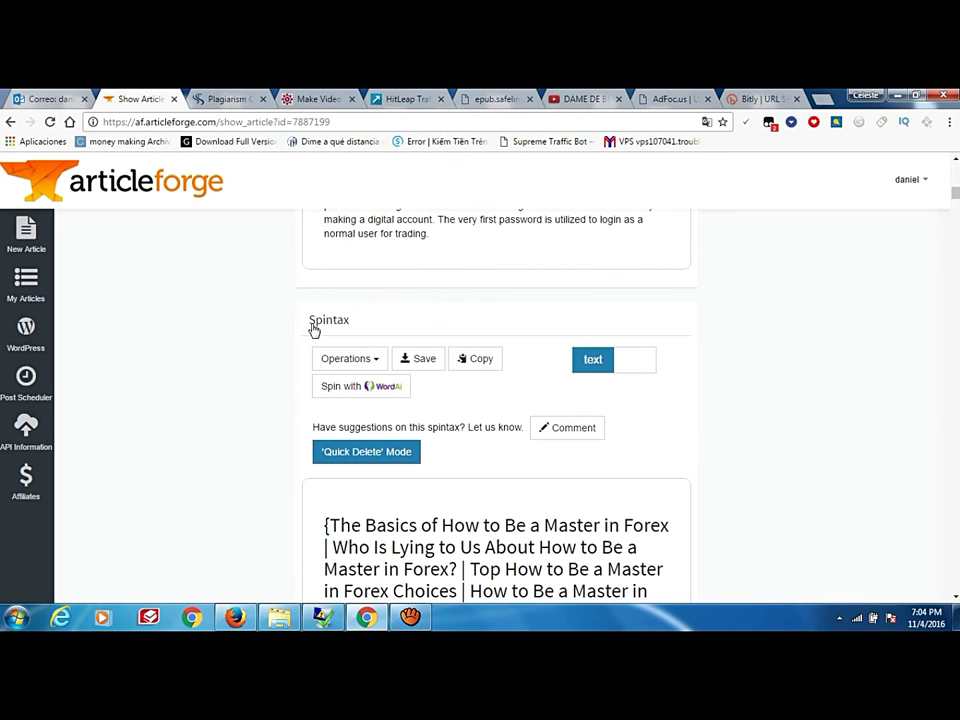
left_click(371, 365)
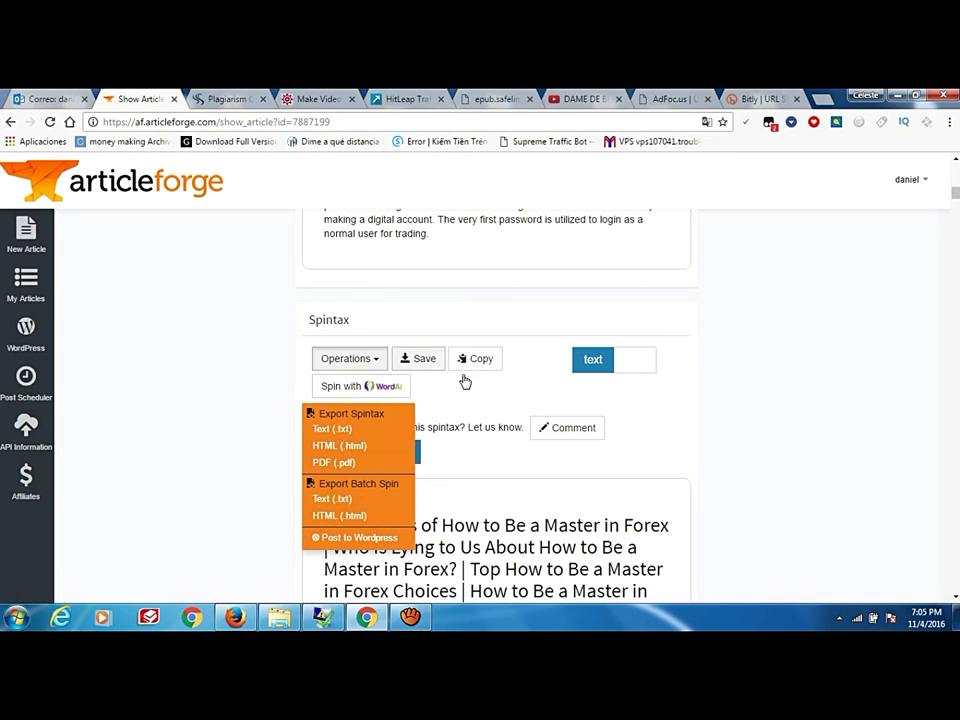
left_click(471, 407)
Step: Copy the generated article's text from the subheading "The Little-Known Secrets to How to Be a Master in Forex" through its last paragraph
scroll(429, 358, "up", 15)
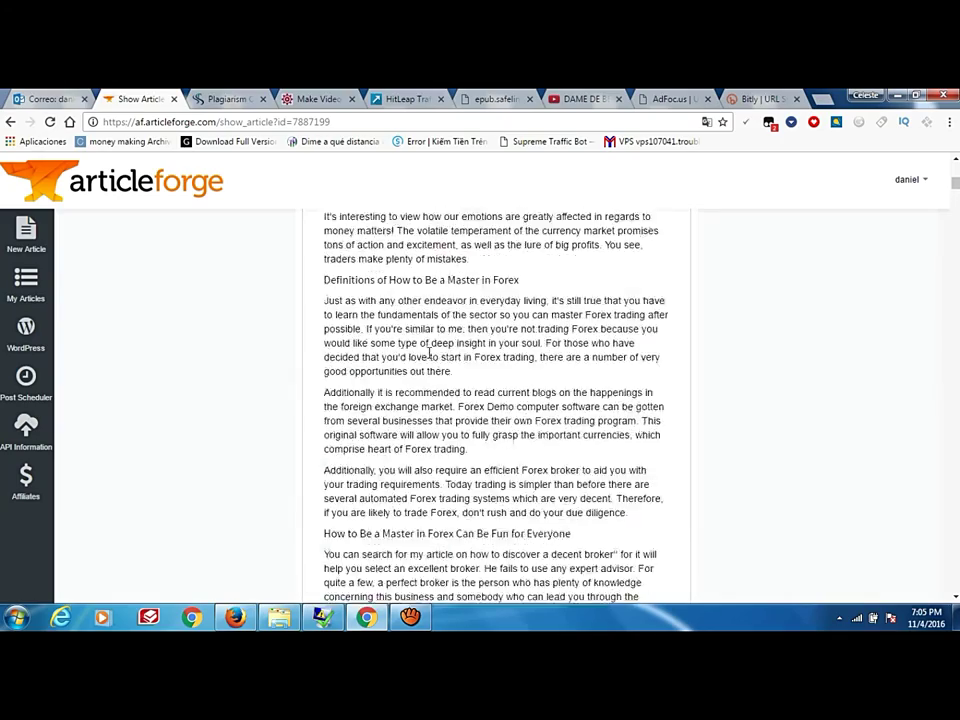
scroll(429, 352, "up", 4)
scroll(450, 396, "down", 2)
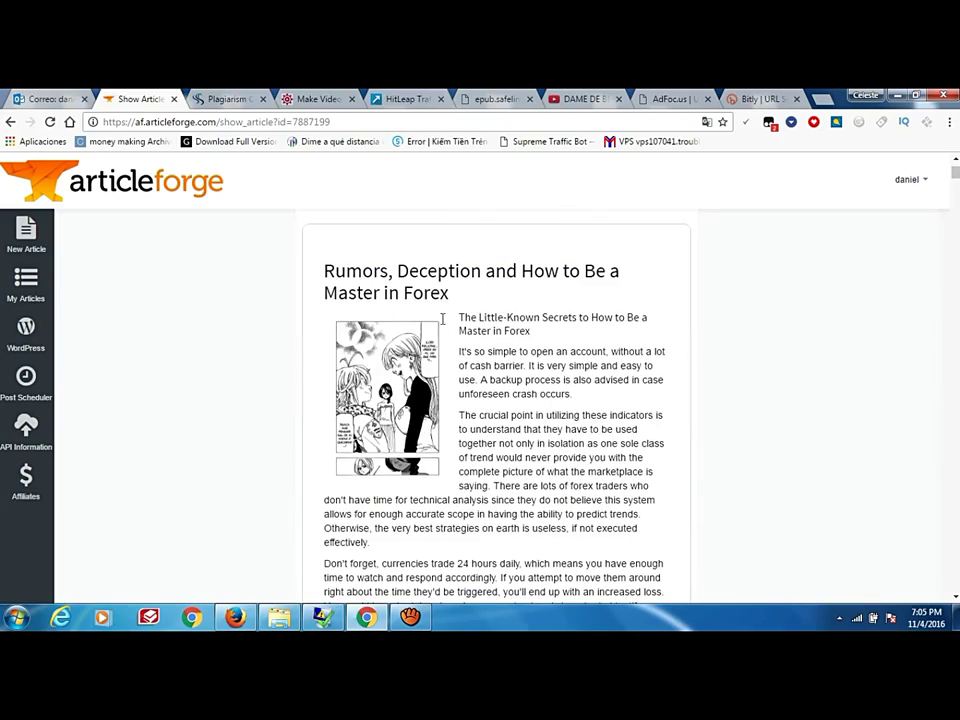
left_click_drag(459, 317, 510, 416)
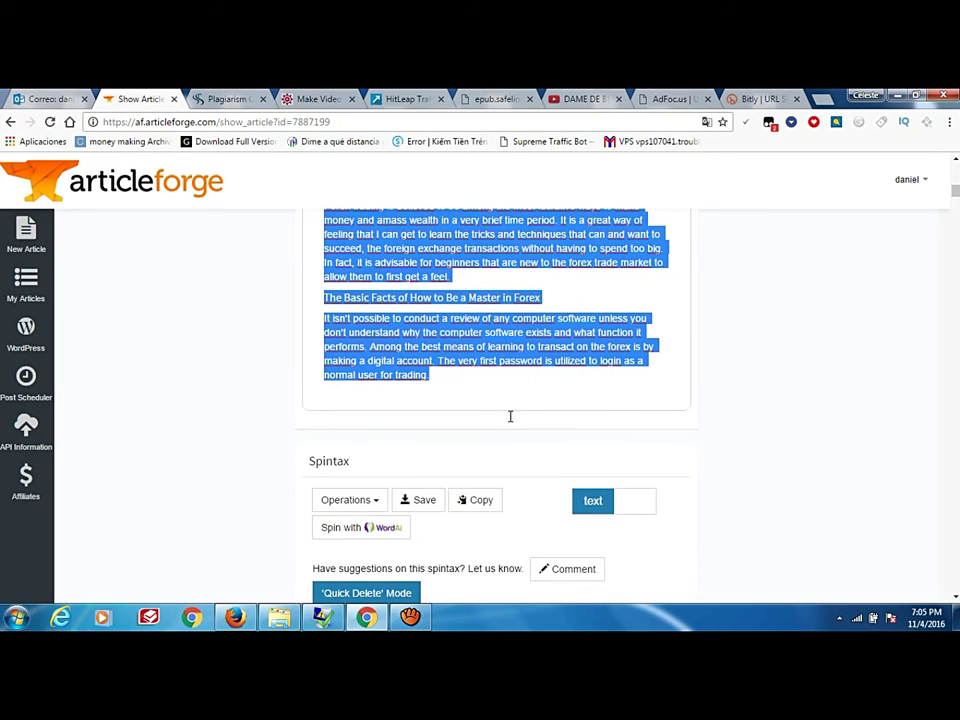
right_click(509, 346)
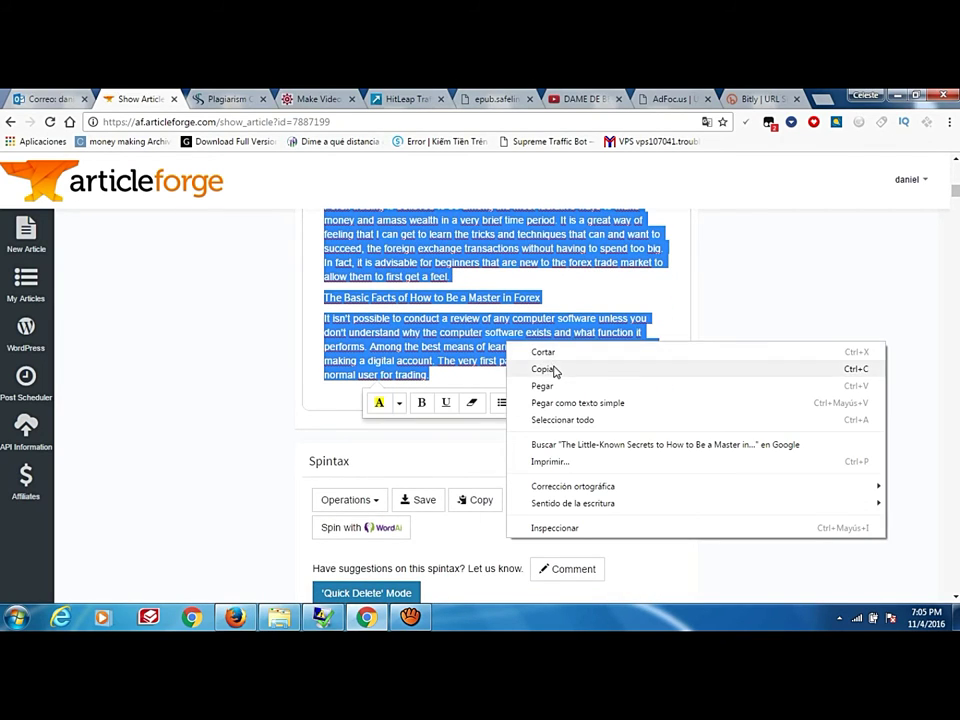
left_click(550, 369)
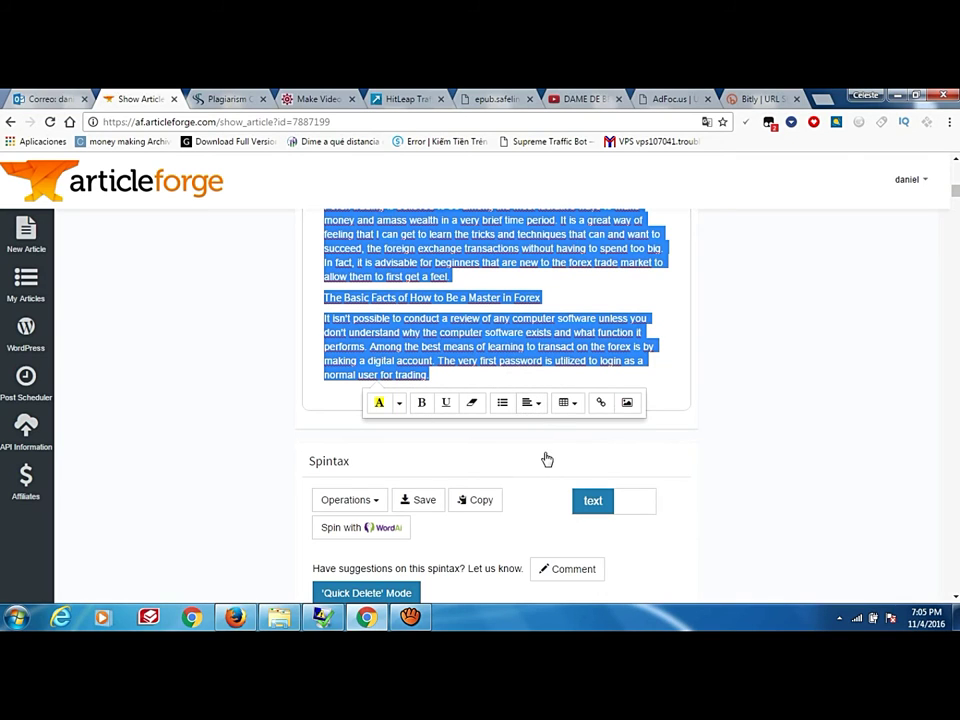
left_click(750, 398)
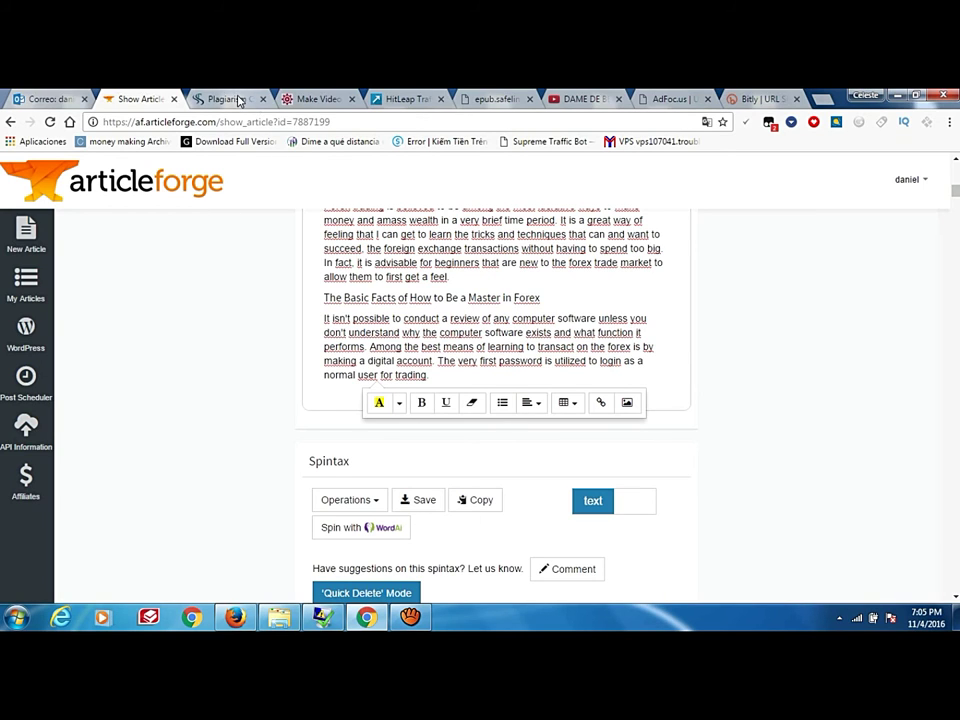
Step: Switch to the Small SEO Tools Plagiarism Checker page and find its text entry area
left_click(238, 98)
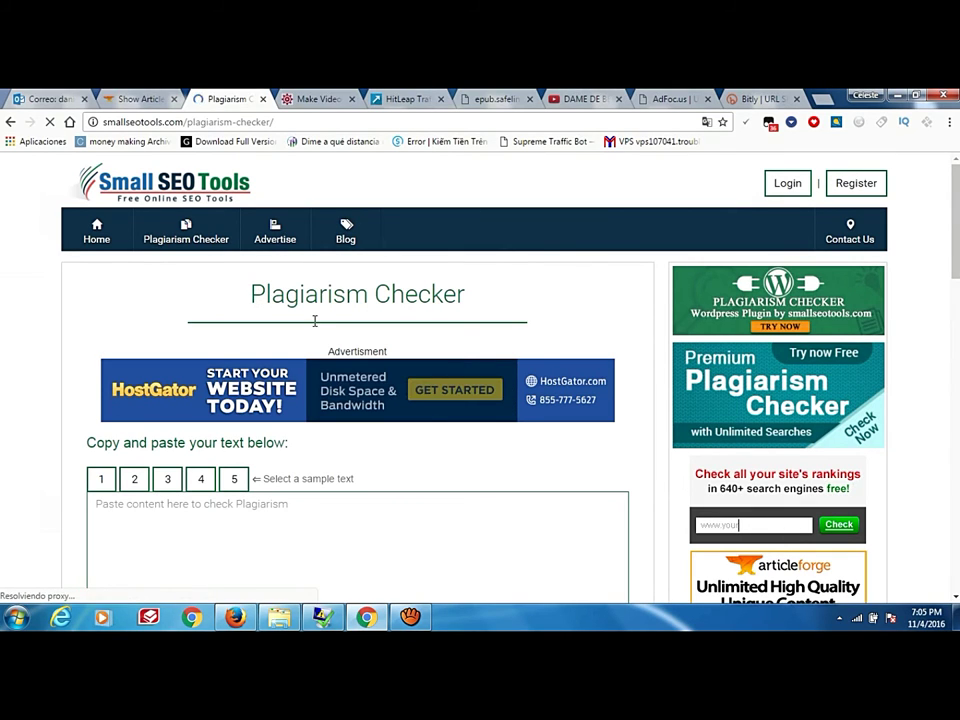
scroll(337, 377, "down", 2)
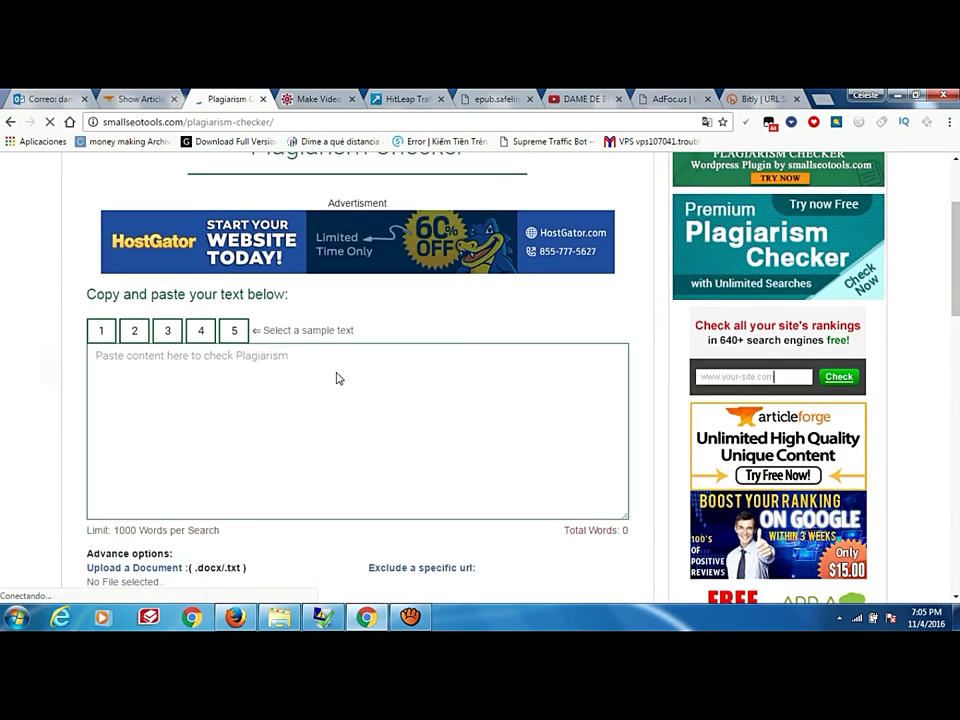
scroll(336, 377, "up", 2)
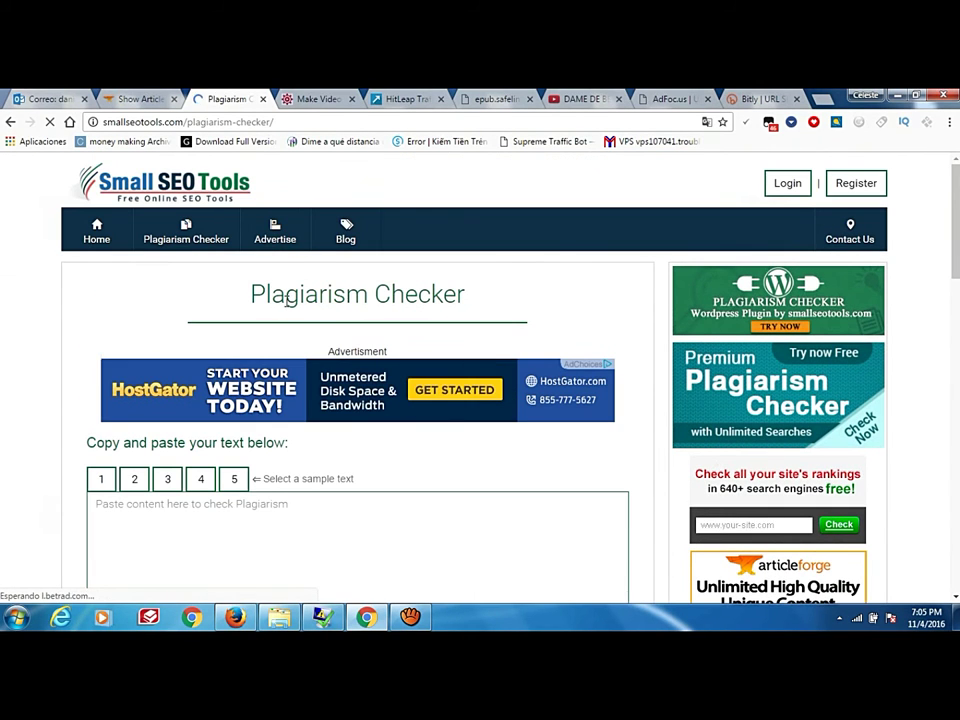